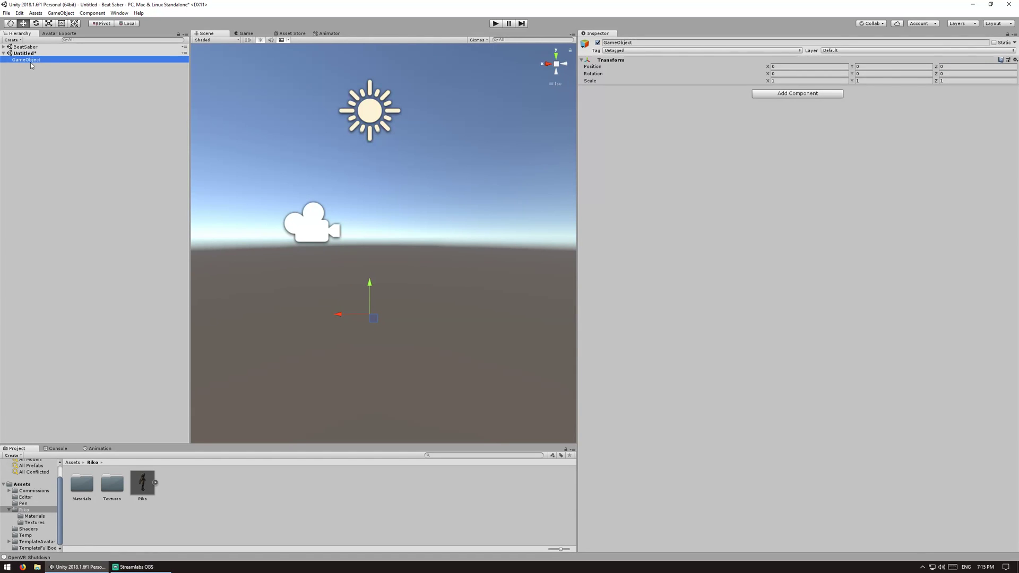
Rename the empty GameObject in the scene hierarchy as Riko.
double_click(30, 62)
click(32, 59)
text(Riko)
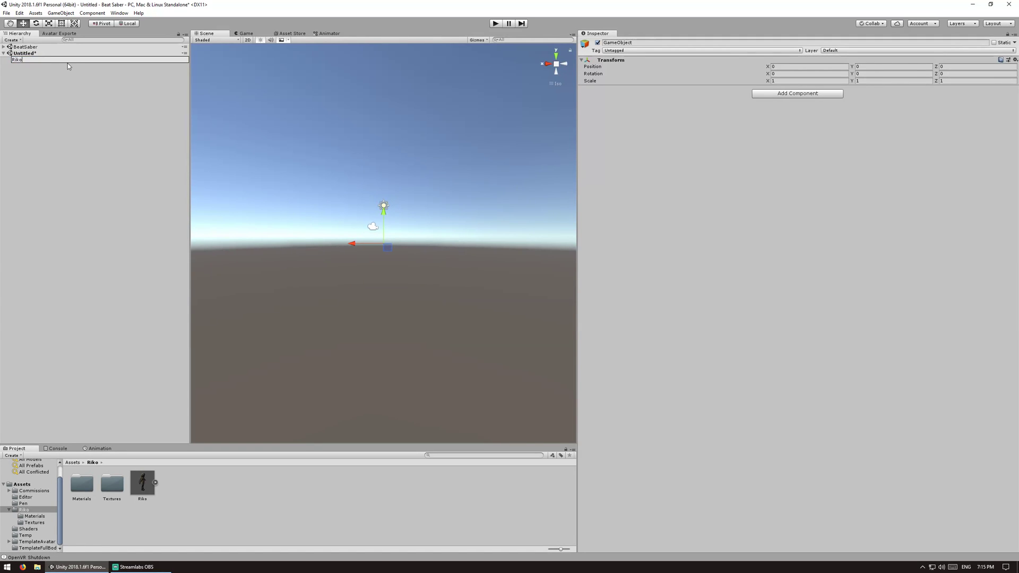
key(Return)
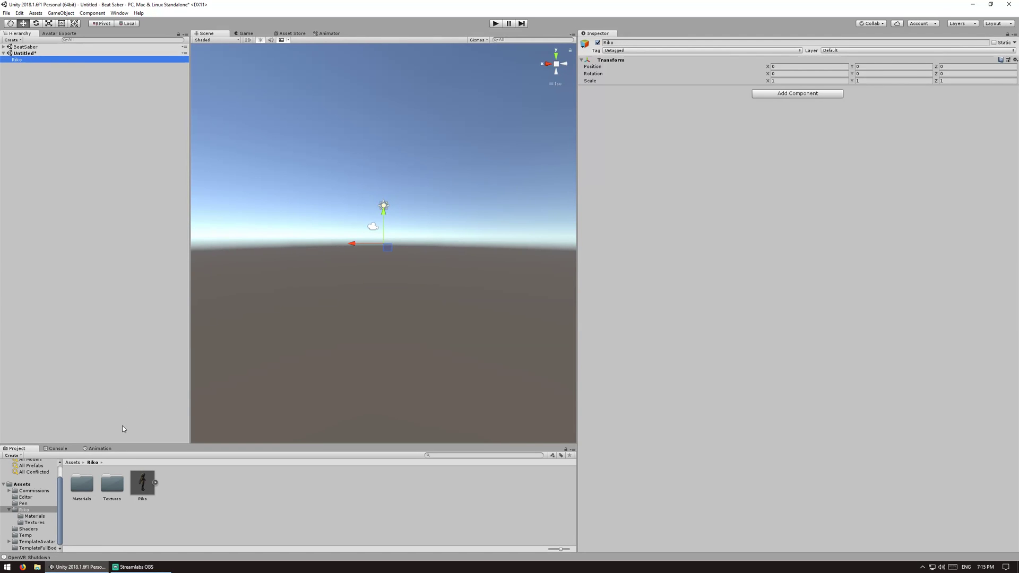
Set the Riko model's import materials location to Use External Materials (Legacy).
click(143, 482)
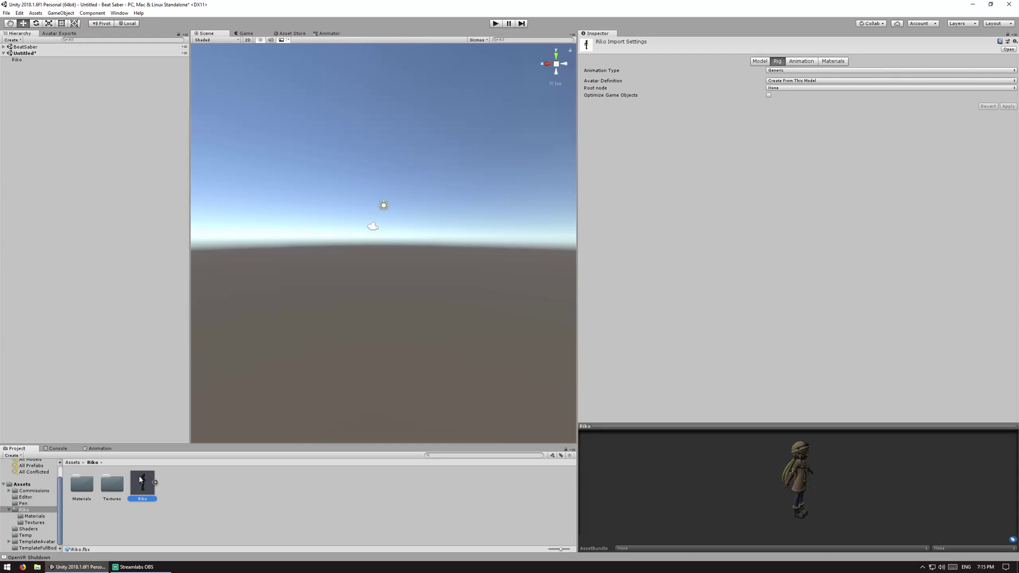
double_click(107, 483)
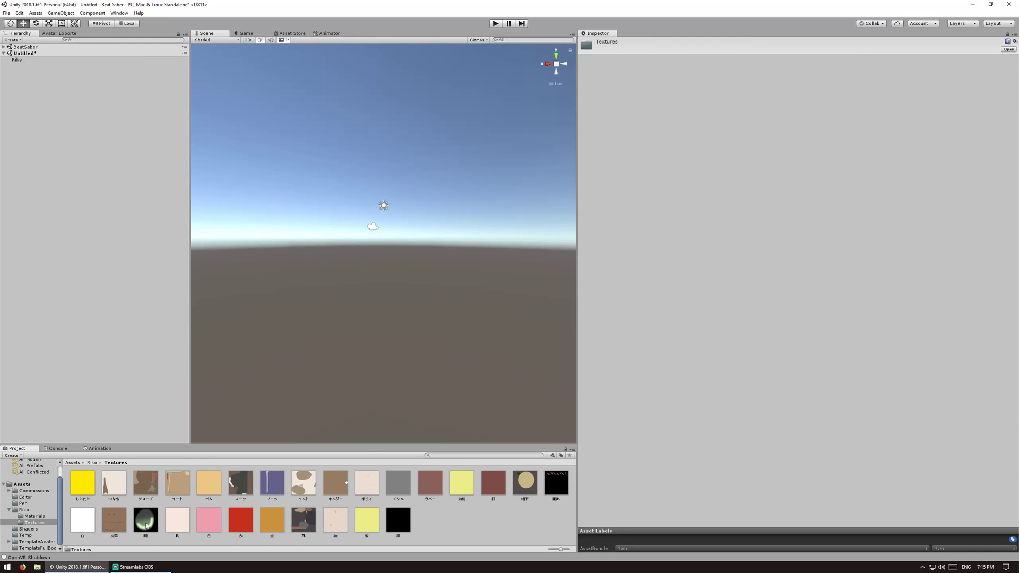
click(93, 462)
click(157, 483)
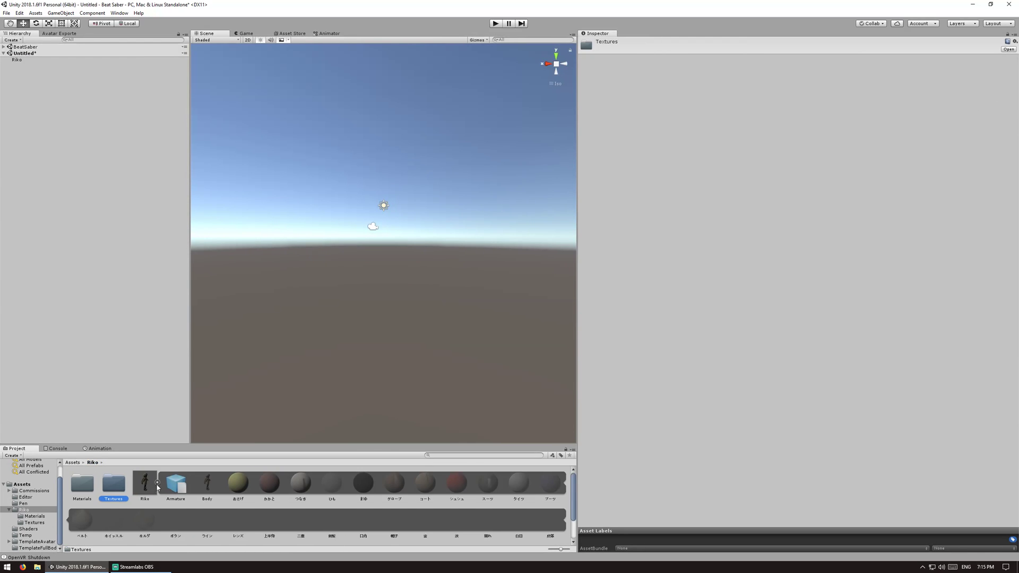
click(157, 483)
click(142, 483)
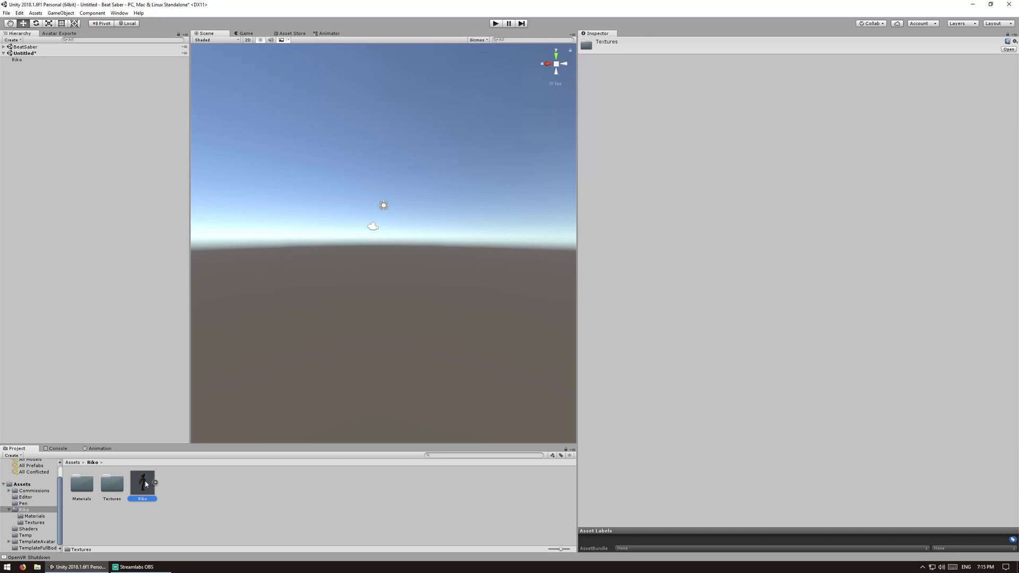
click(831, 61)
click(804, 77)
click(799, 93)
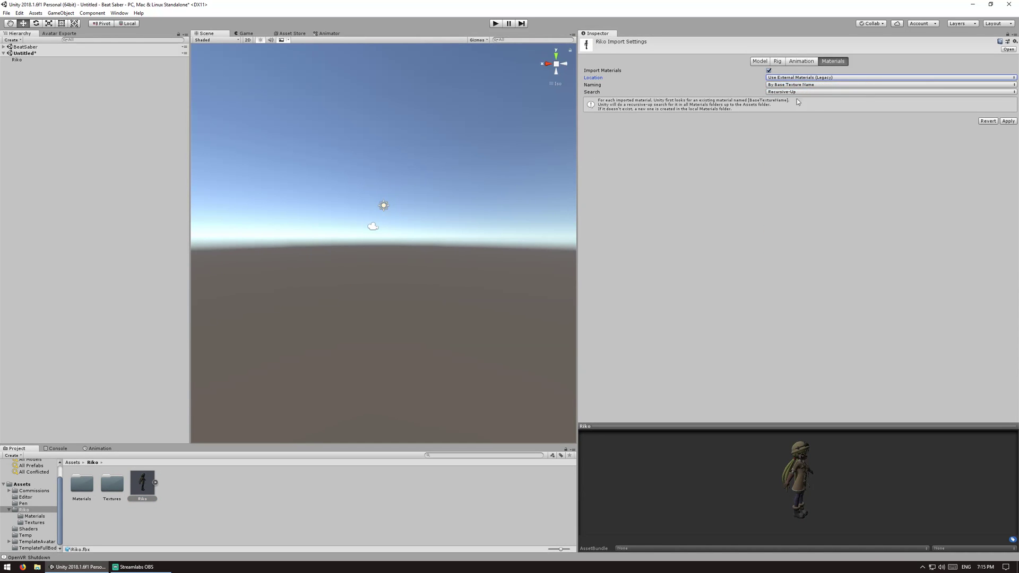
Set the Riko model's rig animation type to Humanoid and apply the import settings.
click(777, 61)
click(786, 71)
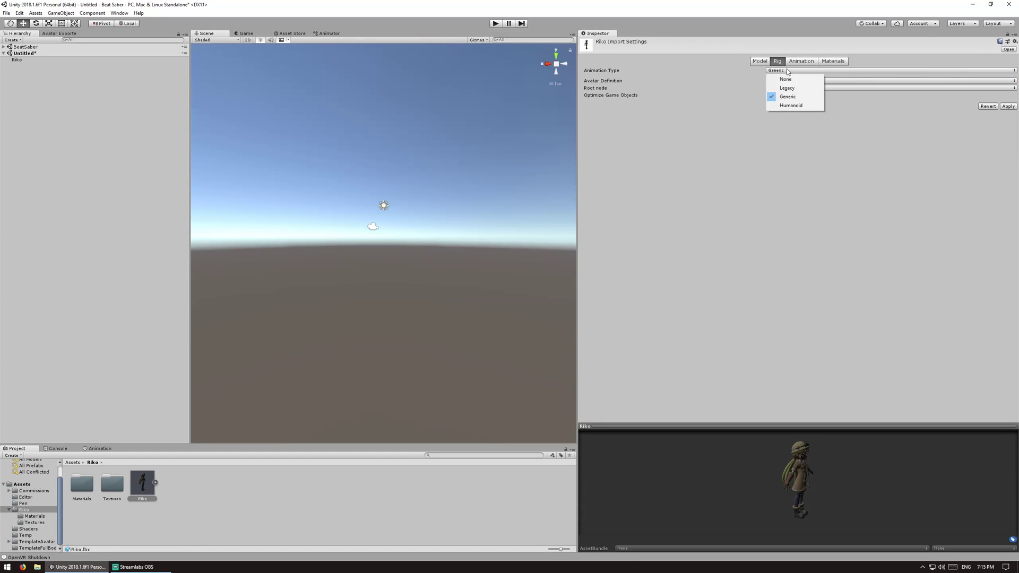
click(783, 106)
click(1006, 120)
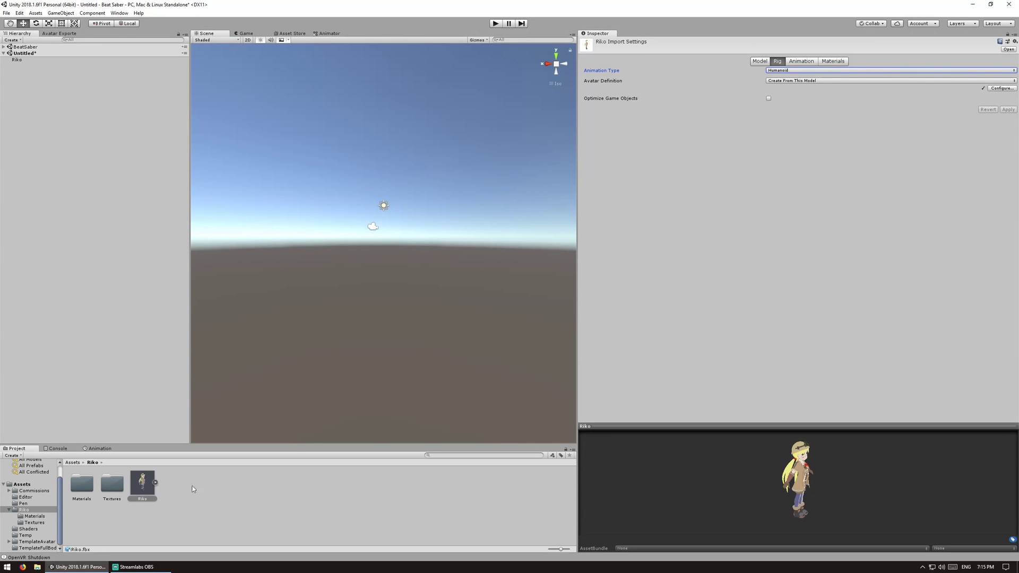
click(173, 492)
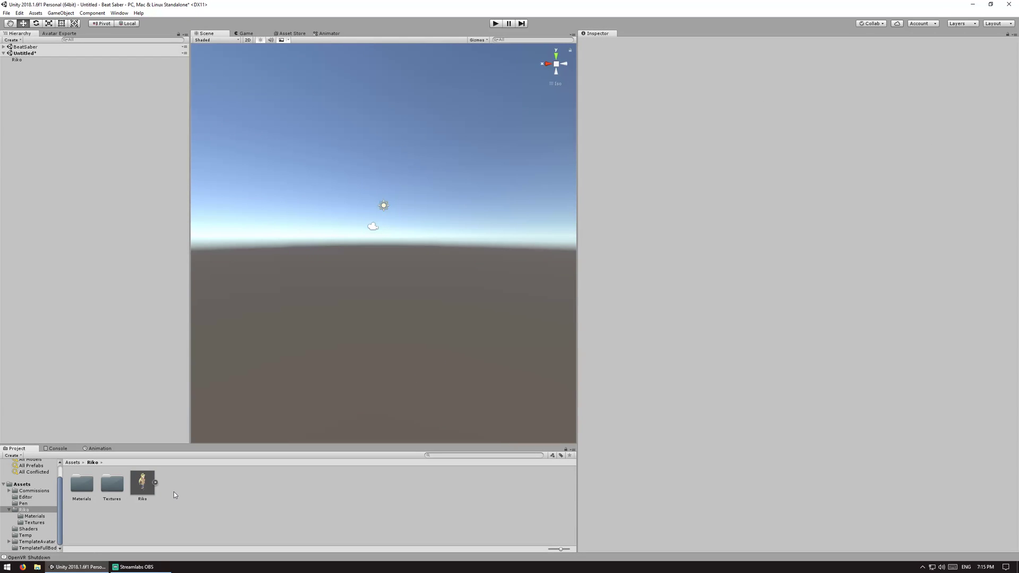
Create a cube as a separate object in the untitled scene.
right_click(43, 86)
mouse_move(77, 160)
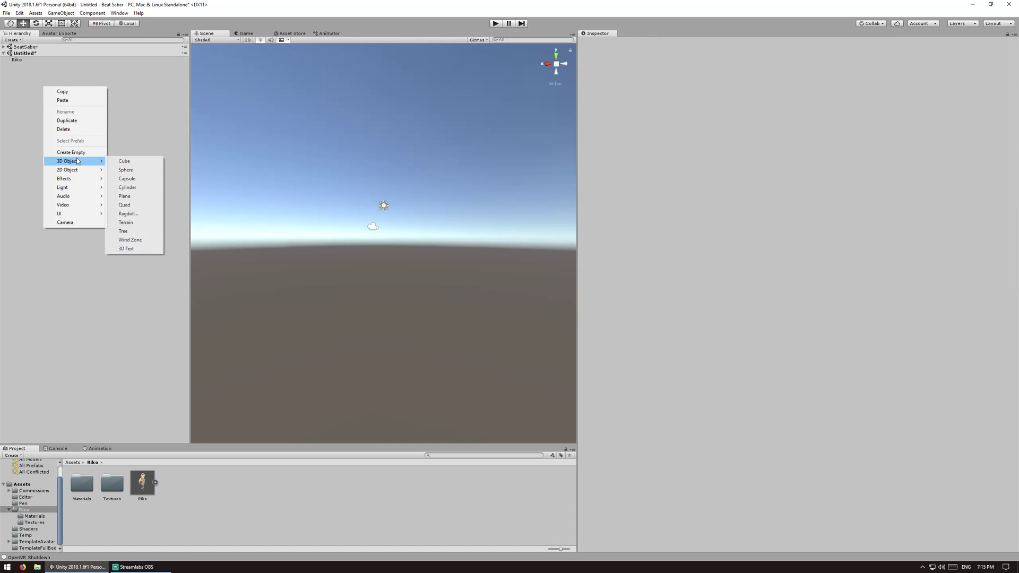
click(120, 164)
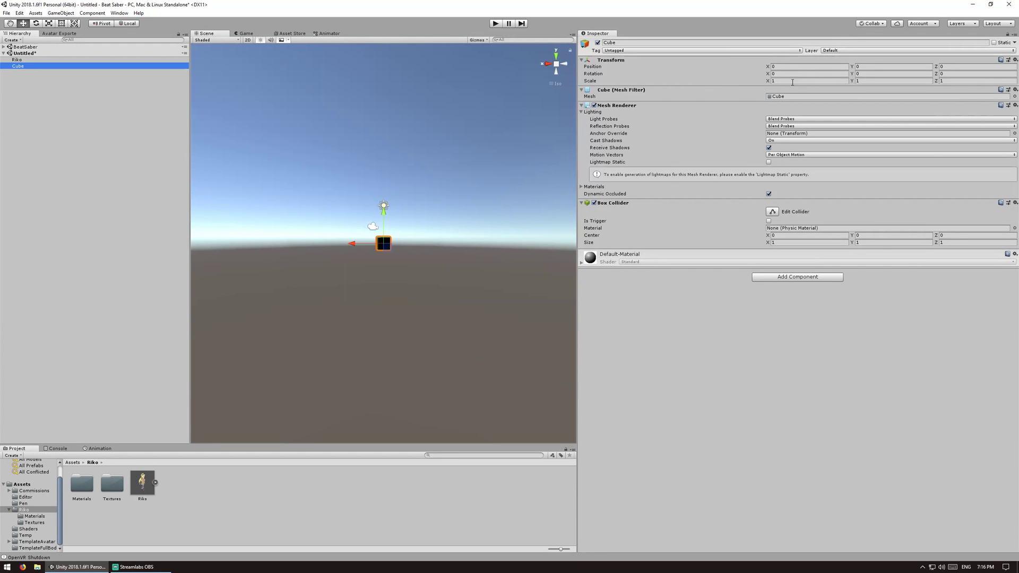
Set the cube's scale to X 0.1, Y 1.8 and Z 0.1.
click(796, 81)
text(-.)
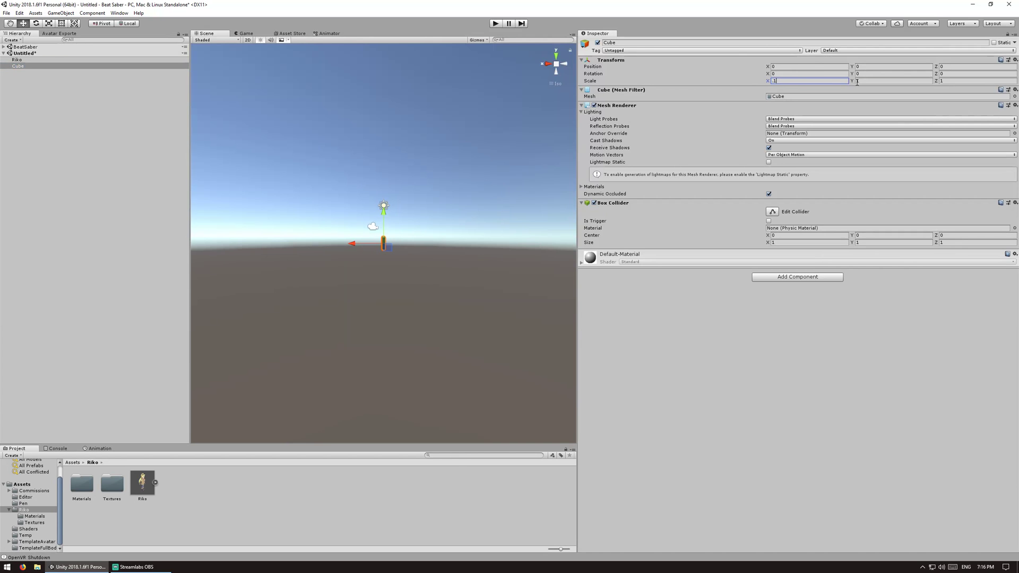
click(865, 82)
click(947, 81)
text(0.1)
click(906, 81)
Set the cube's Y rotation to 0 and its Y position to 0.9.
click(875, 73)
scroll(401, 282, up, 5)
scroll(401, 281, up, 3)
click(24, 61)
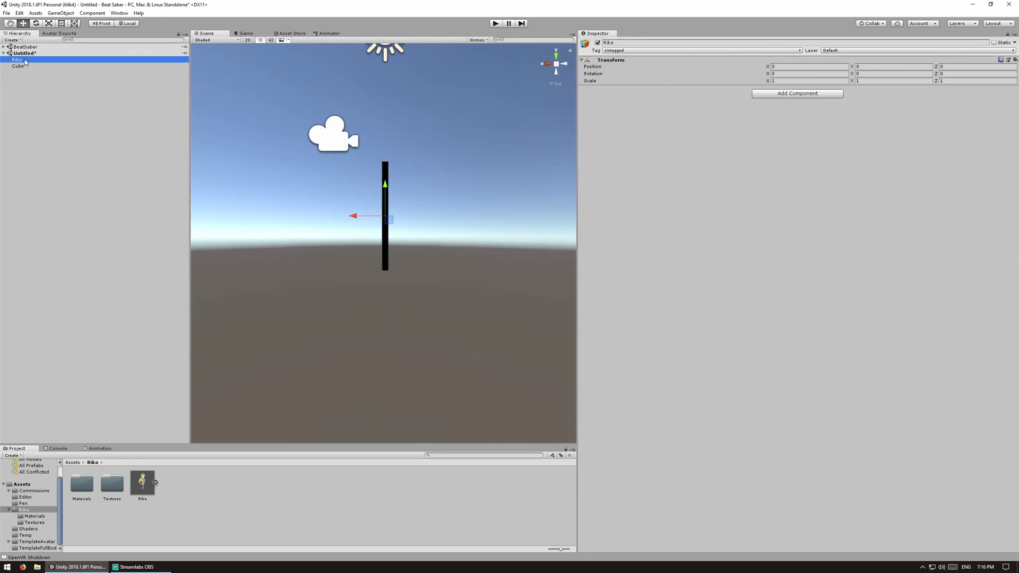
click(32, 66)
click(874, 73)
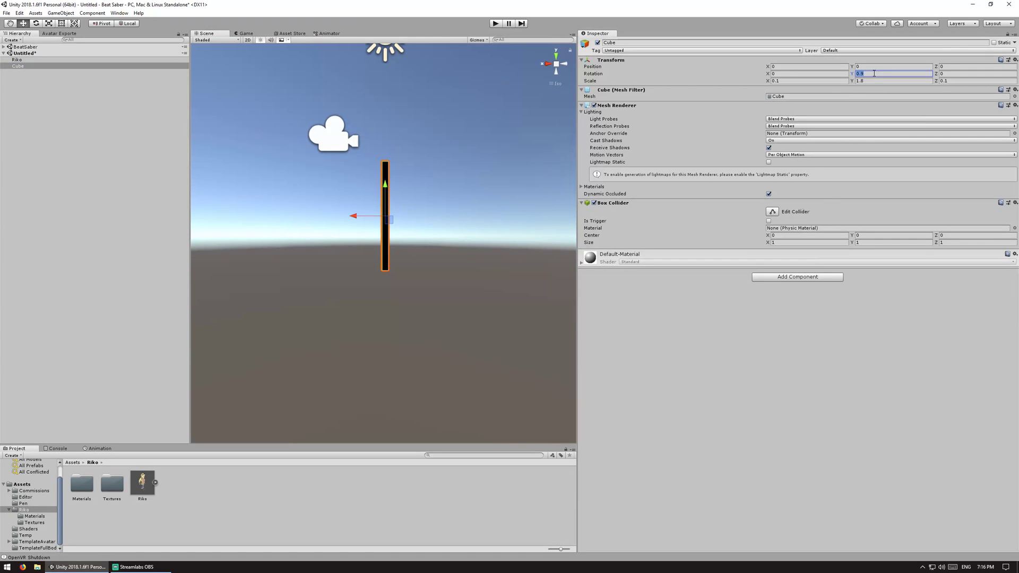
text(0)
click(876, 66)
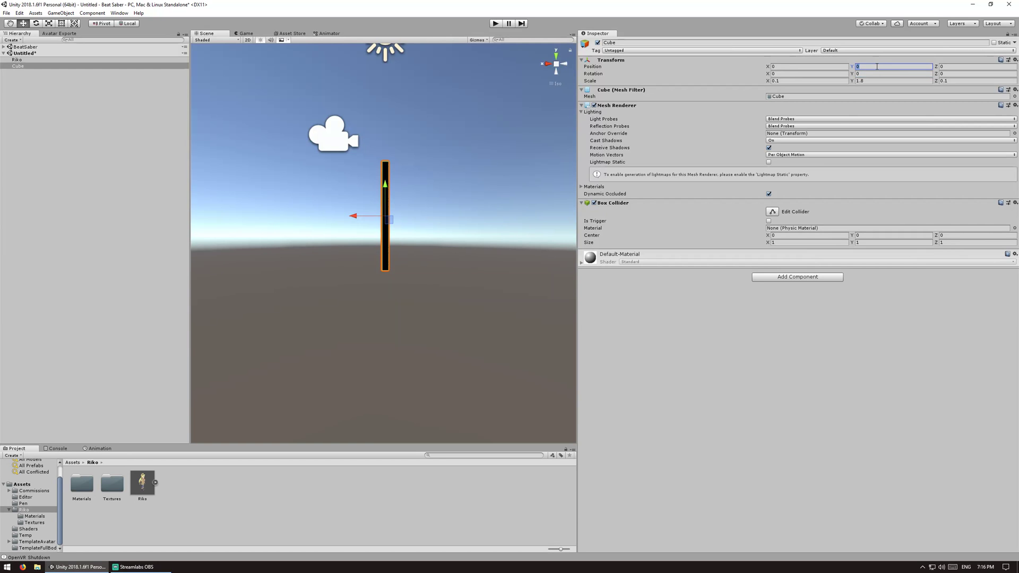
text(.9)
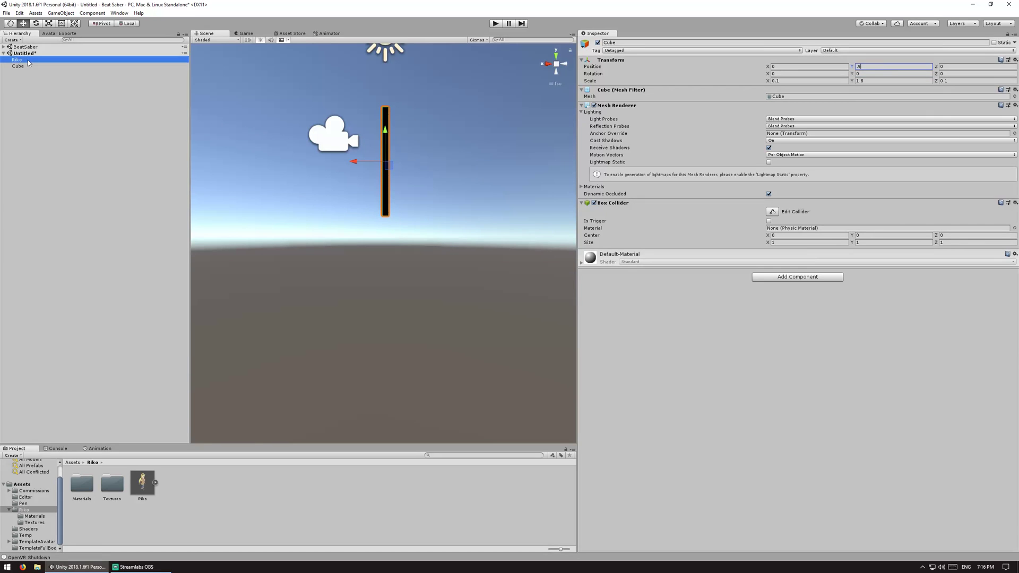
Add the Riko model from the project assets as a child of the empty Riko object.
click(28, 60)
middle_drag(445, 303, 437, 367)
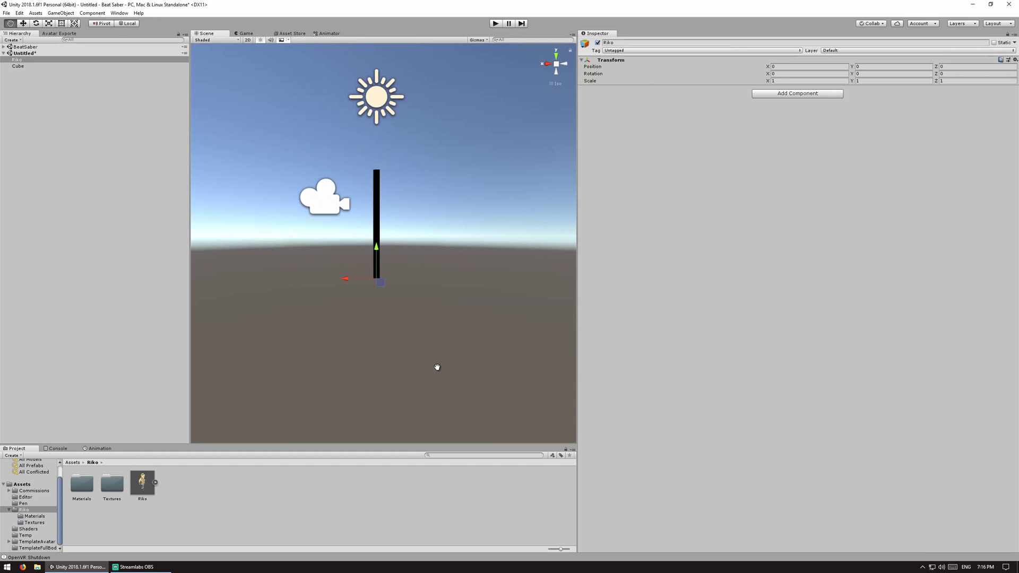
drag(141, 486, 26, 60)
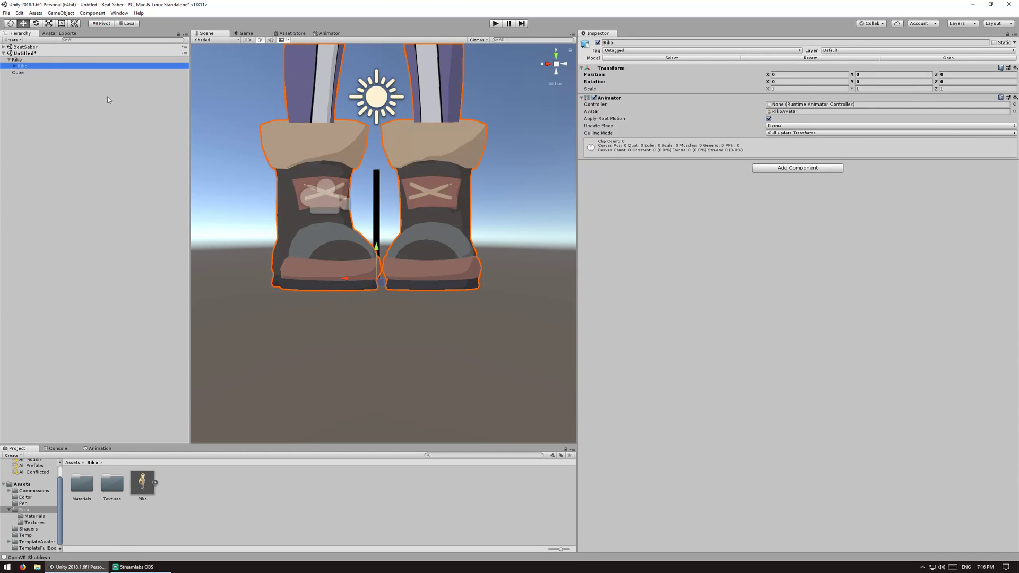
scroll(366, 228, down, 4)
middle_drag(377, 160, 360, 302)
scroll(360, 303, down, 3)
scroll(360, 303, down, 3)
middle_drag(347, 196, 342, 242)
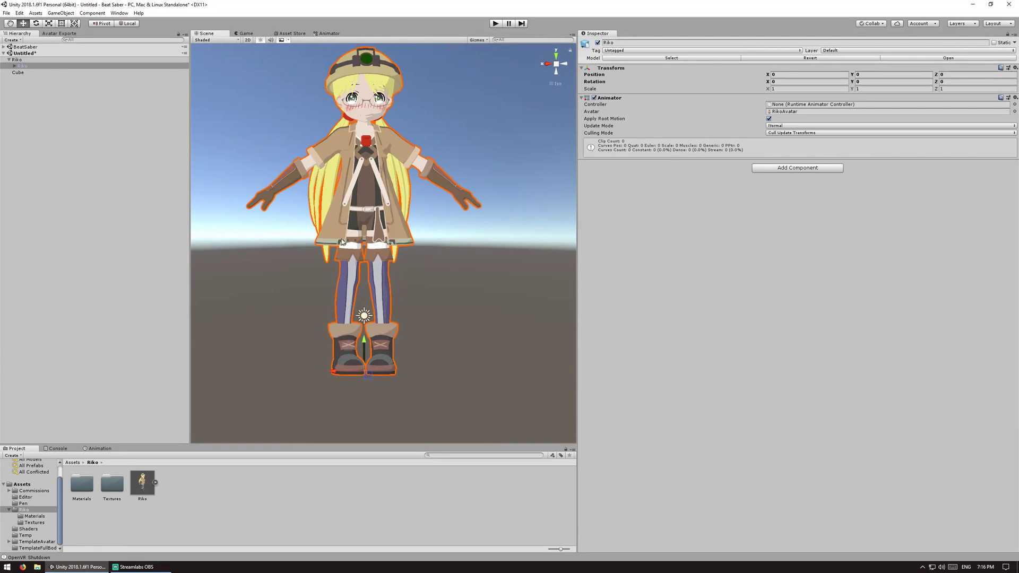
Scale the Riko model down uniformly to about 0.102 so its height matches the cube, comparing the two by toggling the model's visibility.
click(50, 25)
drag(365, 374, 366, 394)
key(f)
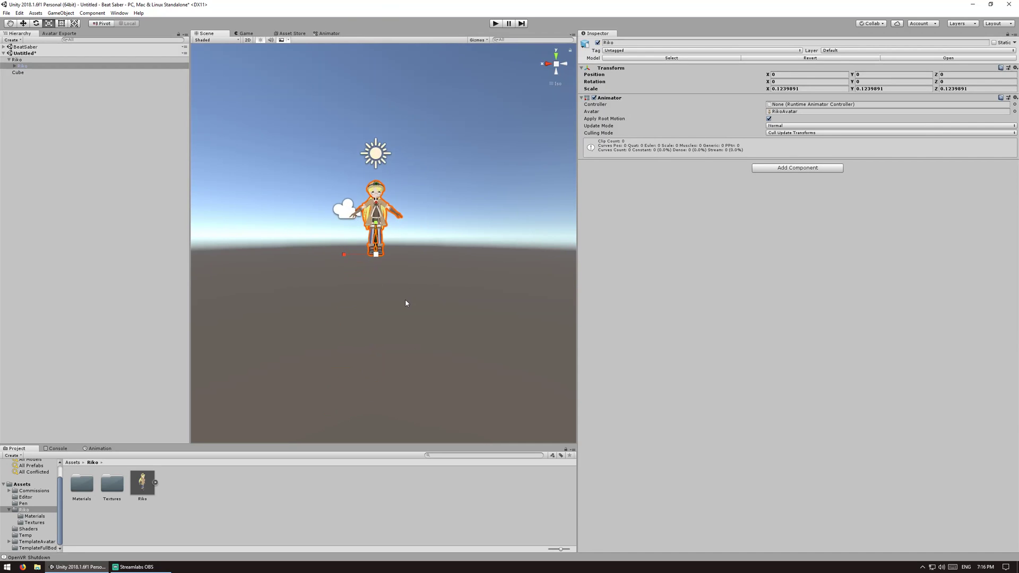
mouse_move(368, 341)
mouse_down()
mouse_move(370, 351)
mouse_move(372, 341)
mouse_up()
middle_drag(450, 347, 471, 339)
scroll(471, 339, up, 4)
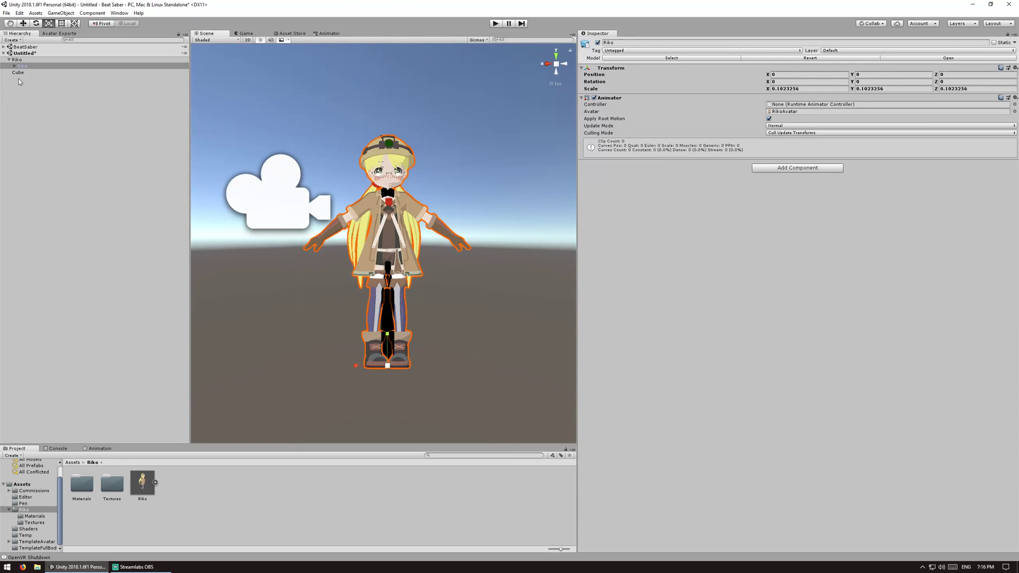
click(597, 43)
click(597, 43)
click(598, 43)
click(598, 43)
Delete the reference cube from the scene.
click(19, 73)
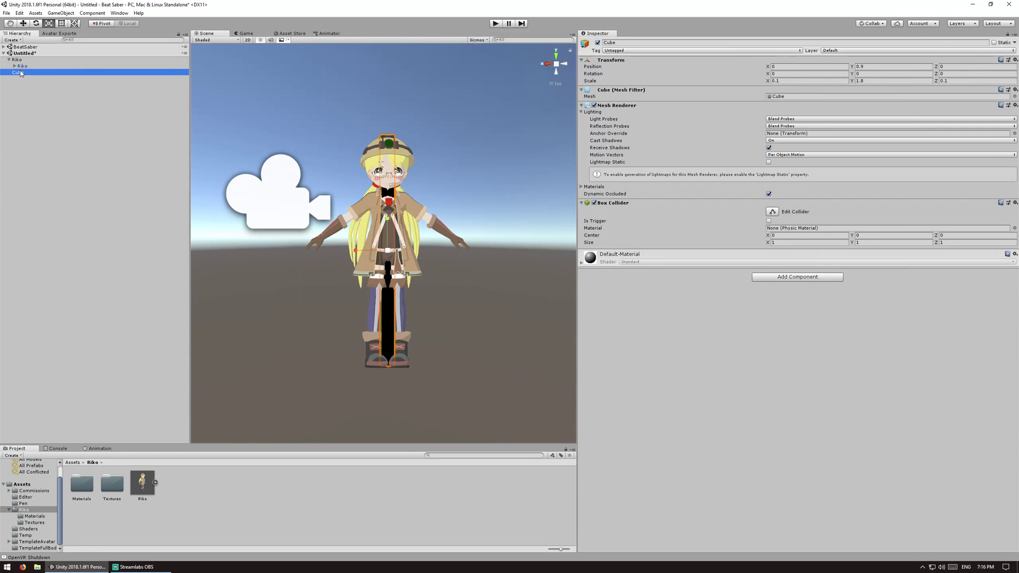
ctrl+click(20, 74)
drag(20, 74, 29, 65)
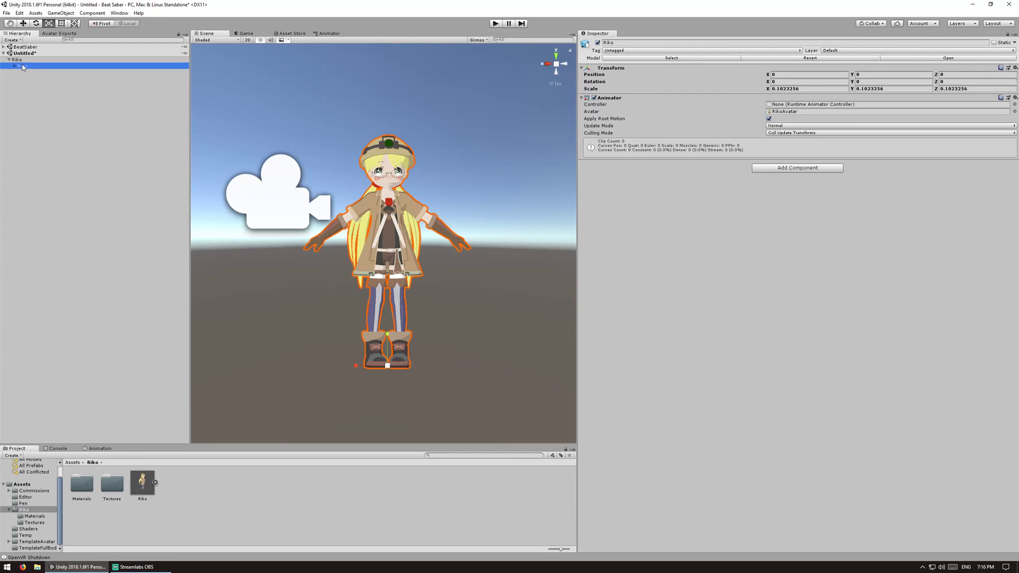
Set the 右手握り and 左手握り blend shapes on the Riko model's Body mesh to 100.
click(17, 60)
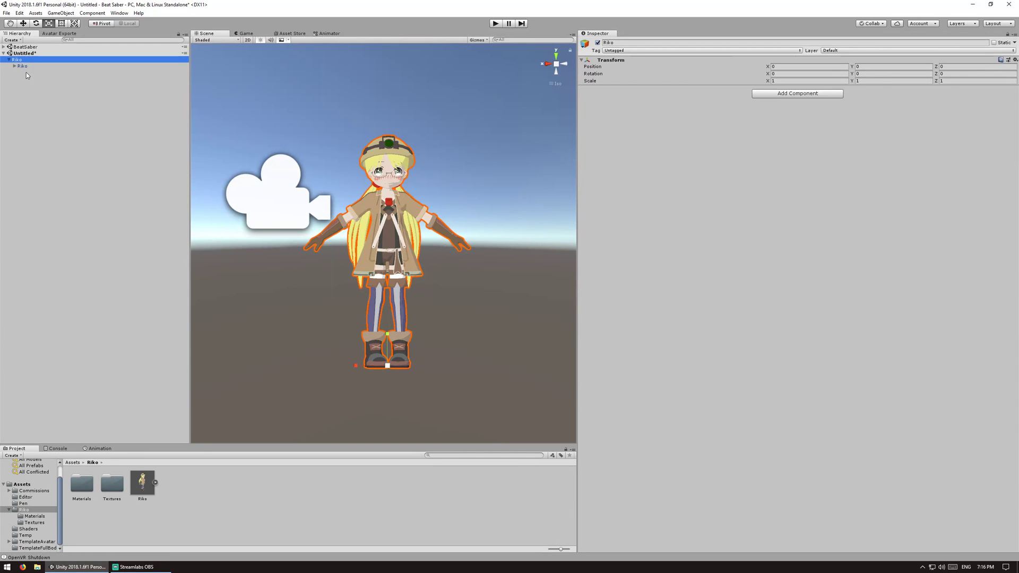
click(22, 66)
click(14, 66)
click(29, 79)
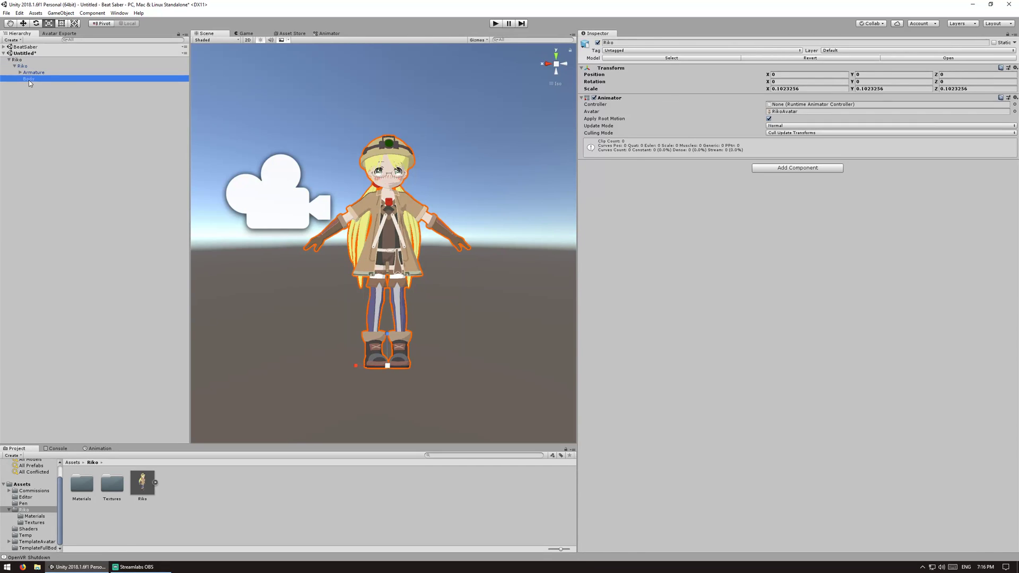
click(633, 99)
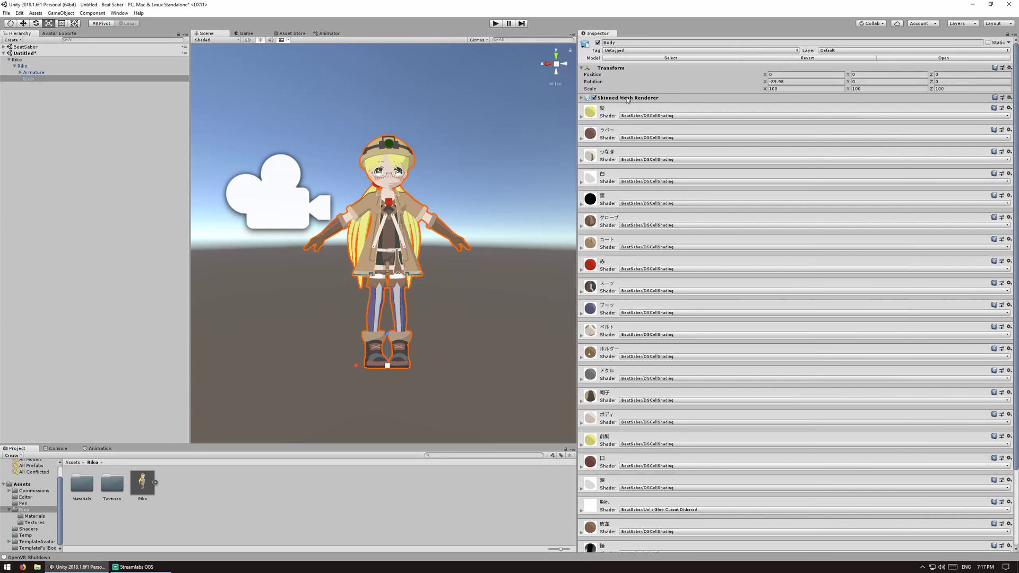
click(605, 98)
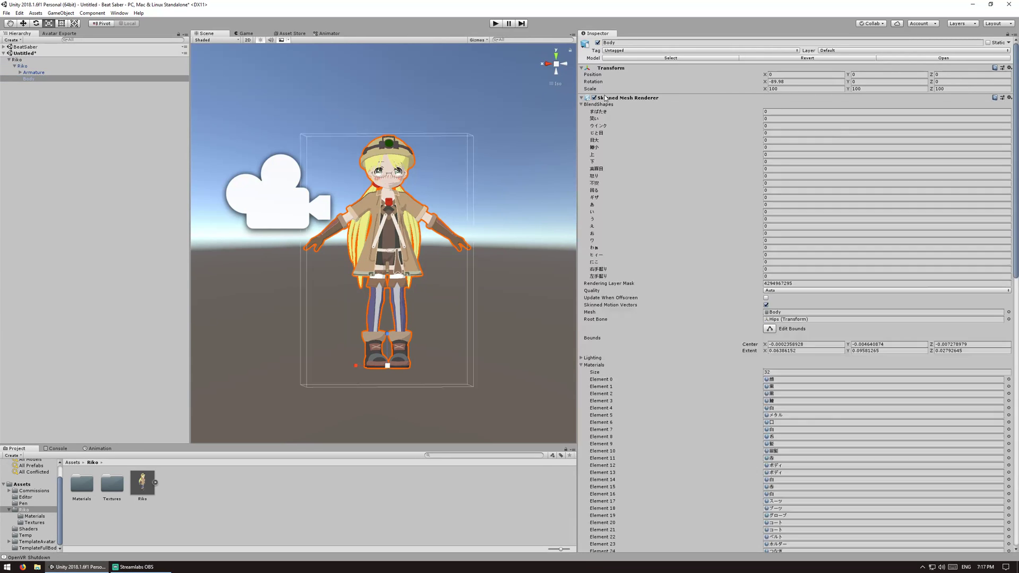
click(769, 269)
text(100)
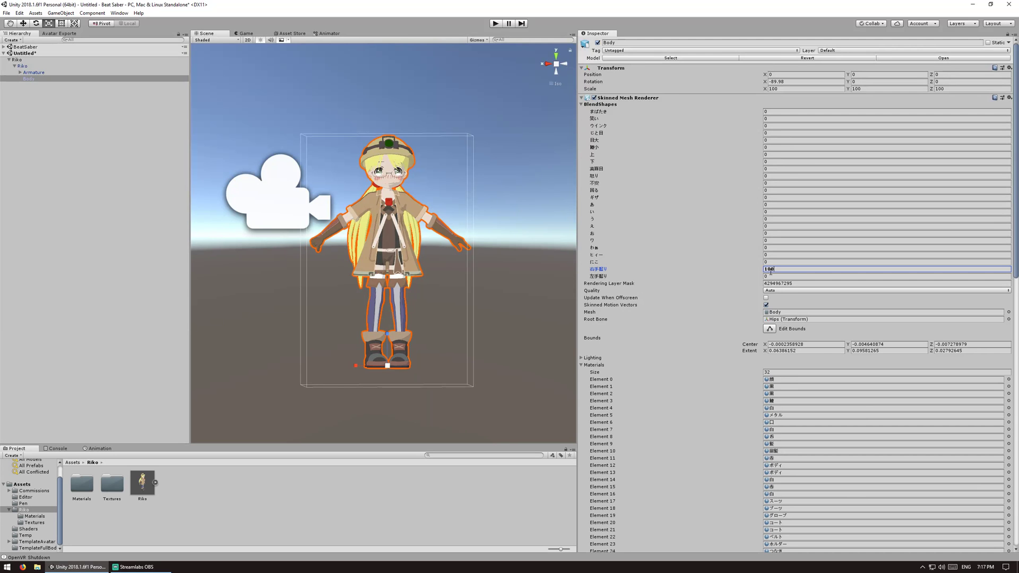
click(772, 276)
text(100)
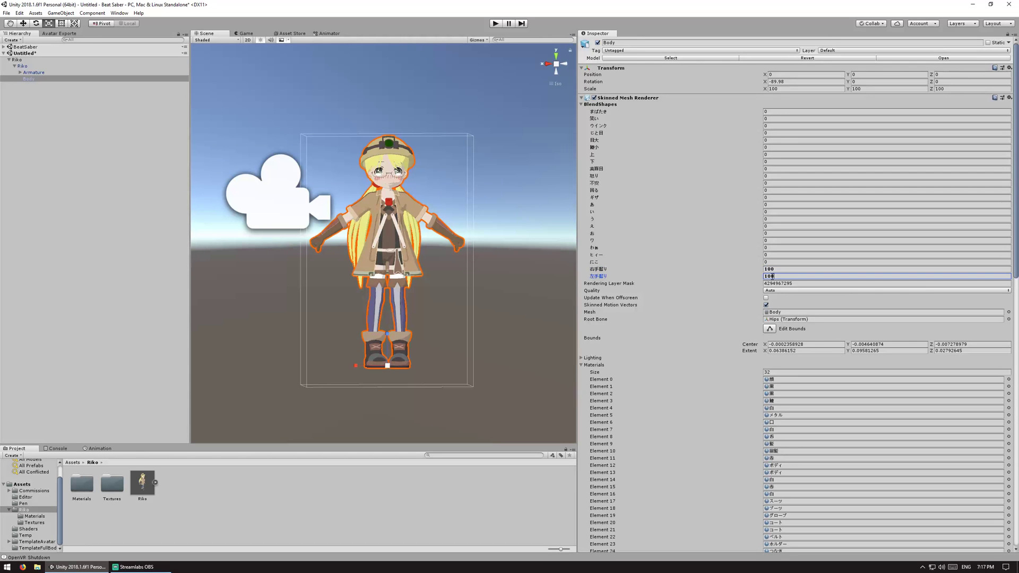
click(656, 99)
Create an empty child object under the top-level Riko object.
scroll(407, 271, up, 3)
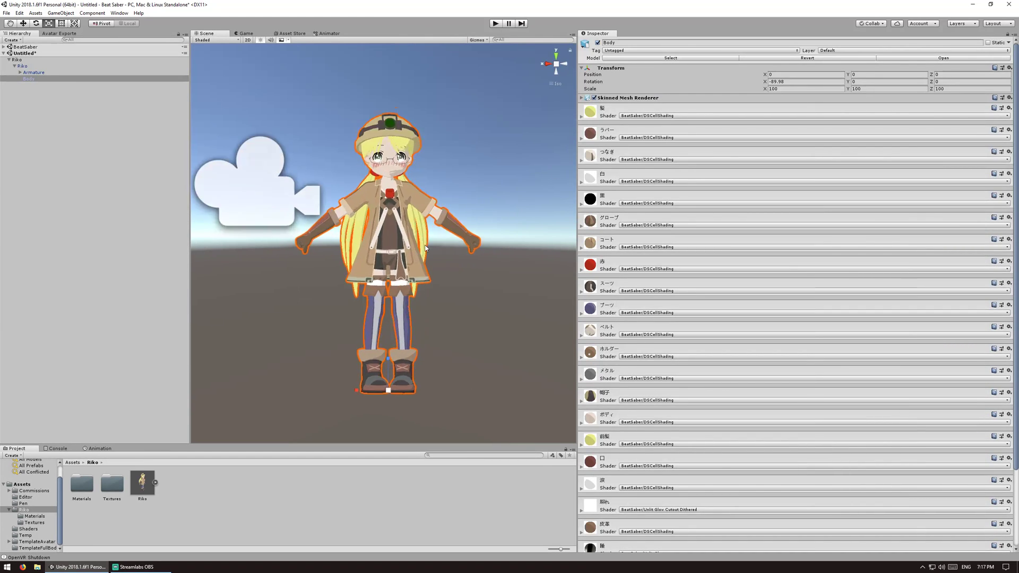
click(541, 67)
click(564, 64)
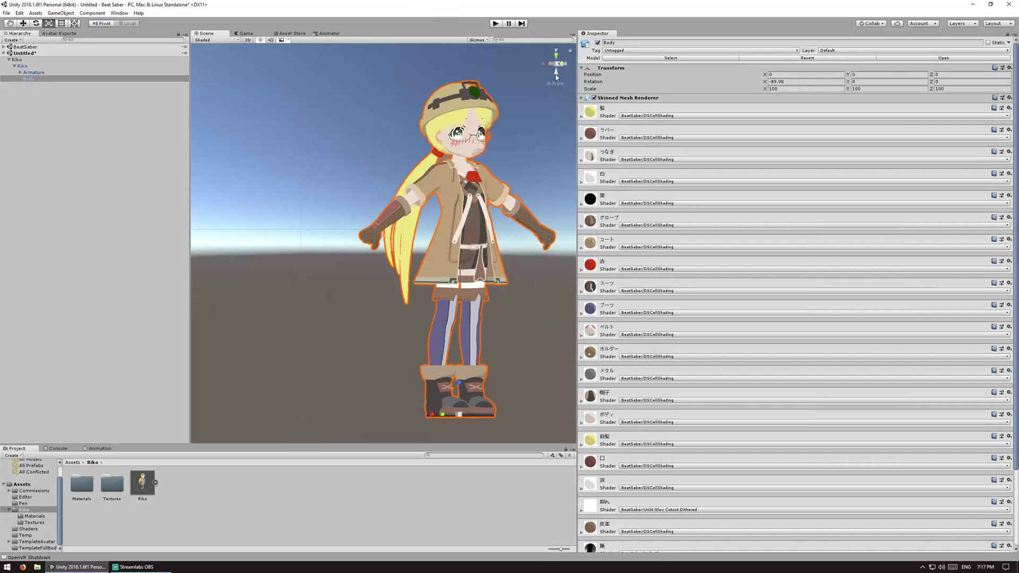
scroll(272, 207, up, 4)
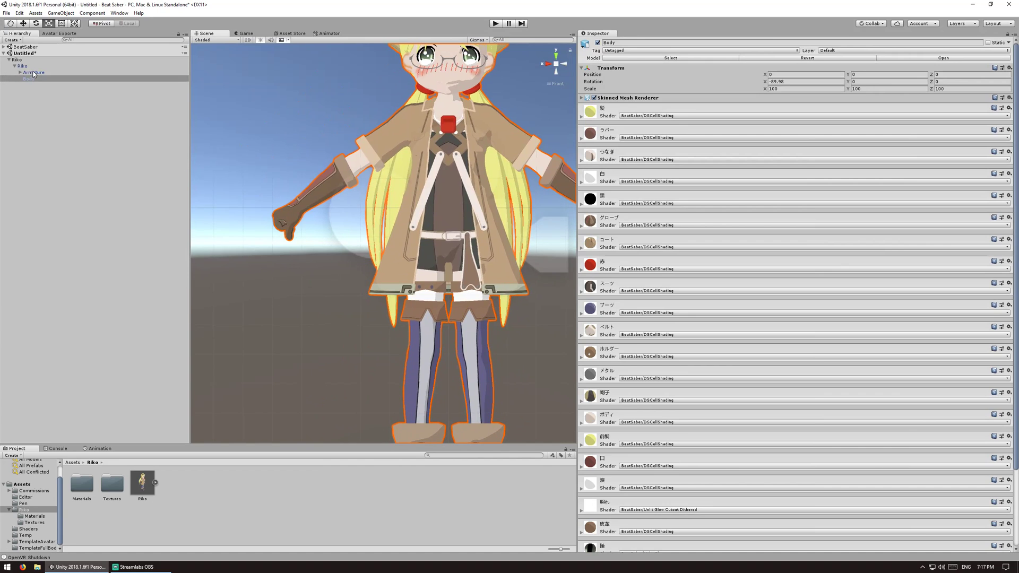
click(15, 66)
click(18, 61)
right_click(19, 62)
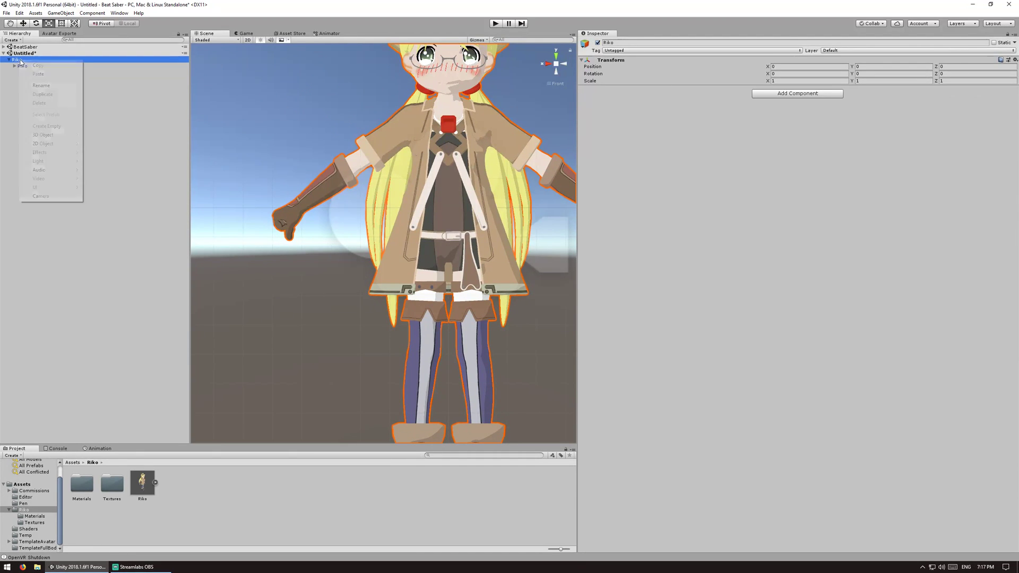
click(52, 126)
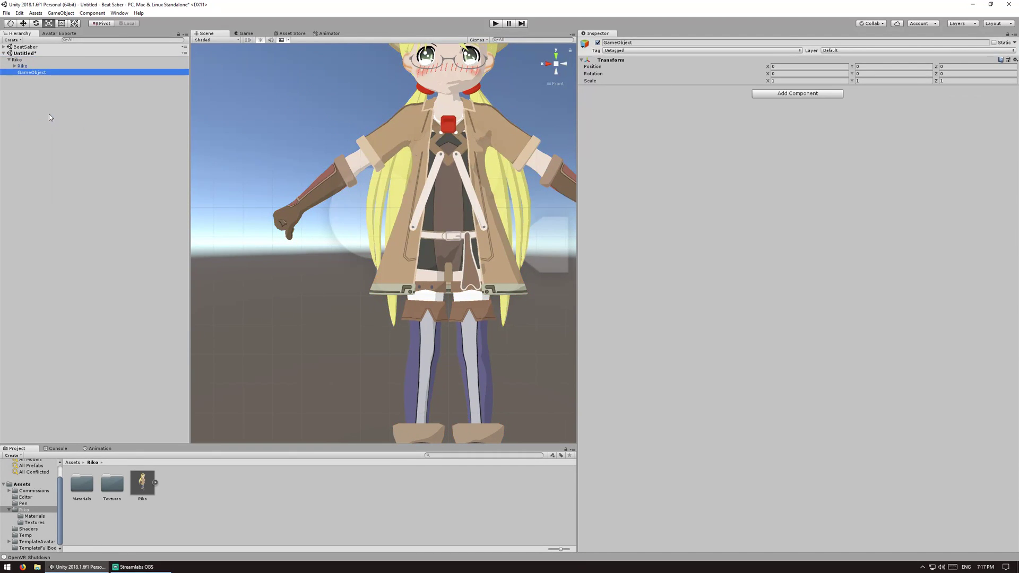
Duplicate the empty child object under the top-level Riko object three times.
key(ctrl+d)
key(ctrl+d)
key(ctrl+d)
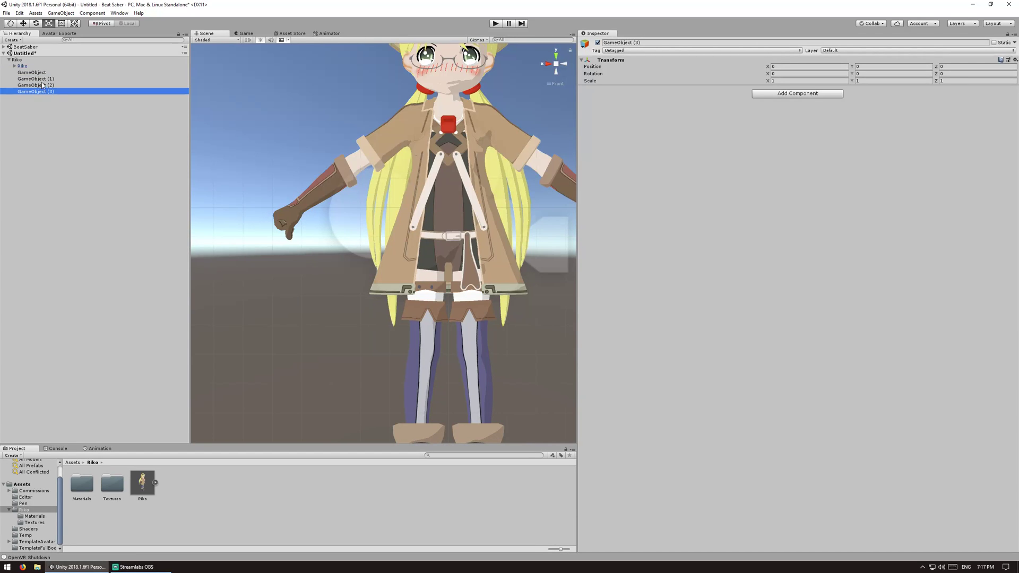
Rename the first two empty objects under the top-level Riko object as Head and Body.
click(63, 72)
key(F2)
text(HEad)
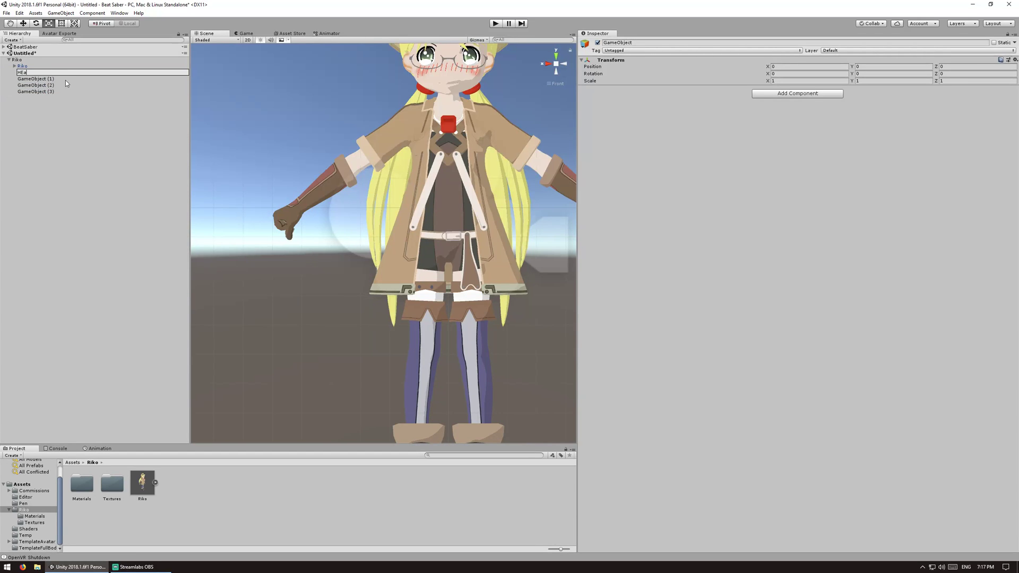
key(Return)
key(F2)
key(Left)
key(BackSpace)
text(e)
key(Return)
click(66, 80)
key(F2)
text(Body)
key(Return)
Rename the remaining two empty objects as LeftHand and RightHand.
key(Down)
key(F2)
text(LeftHJa)
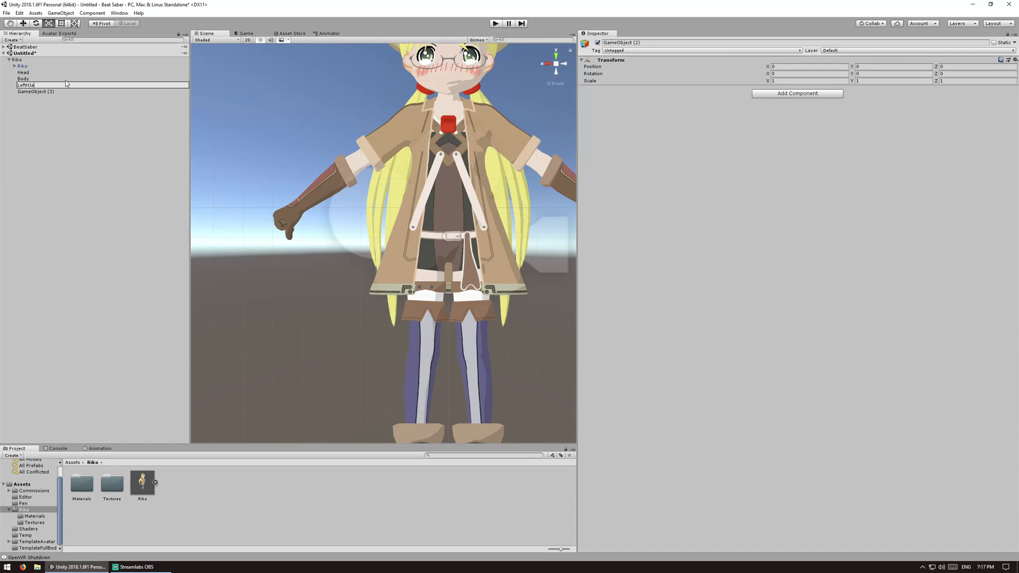
text(nbd)
key(BackSpace)
key(BackSpace)
text(d)
key(Return)
key(Down)
key(F2)
text(Ri)
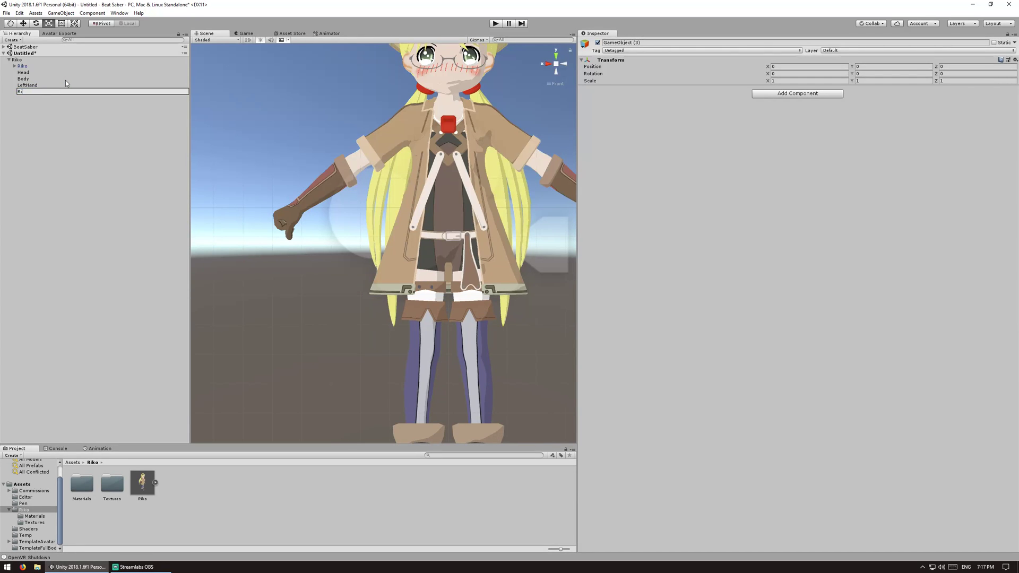
text(ghtHand)
key(Return)
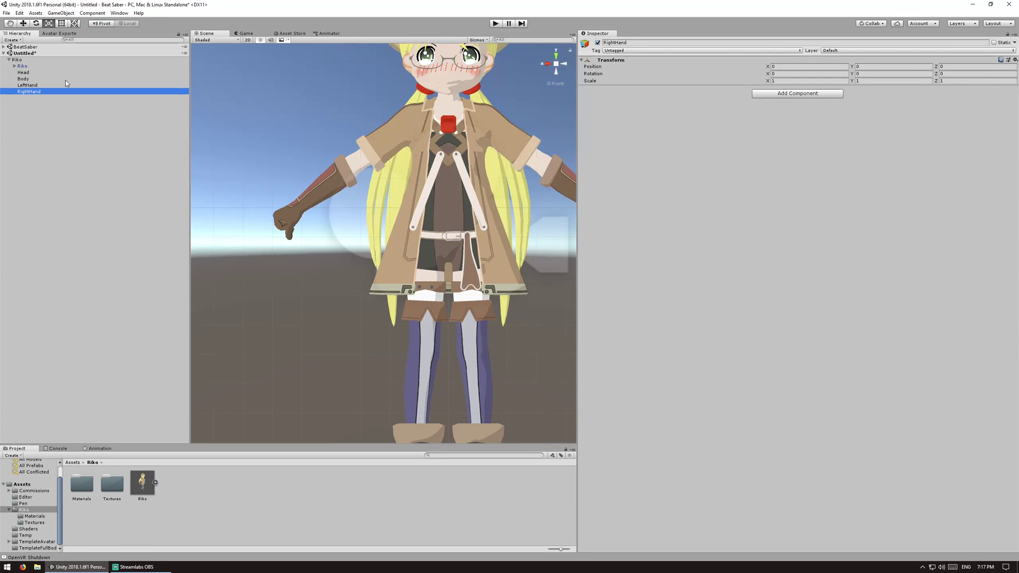
Move the Head object to the character's eye level just in front of the face, at about Y 1.519 and Z 0.162.
click(32, 72)
middle_drag(477, 342, 347, 299)
scroll(348, 299, down, 1)
drag(393, 380, 381, 82)
click(569, 64)
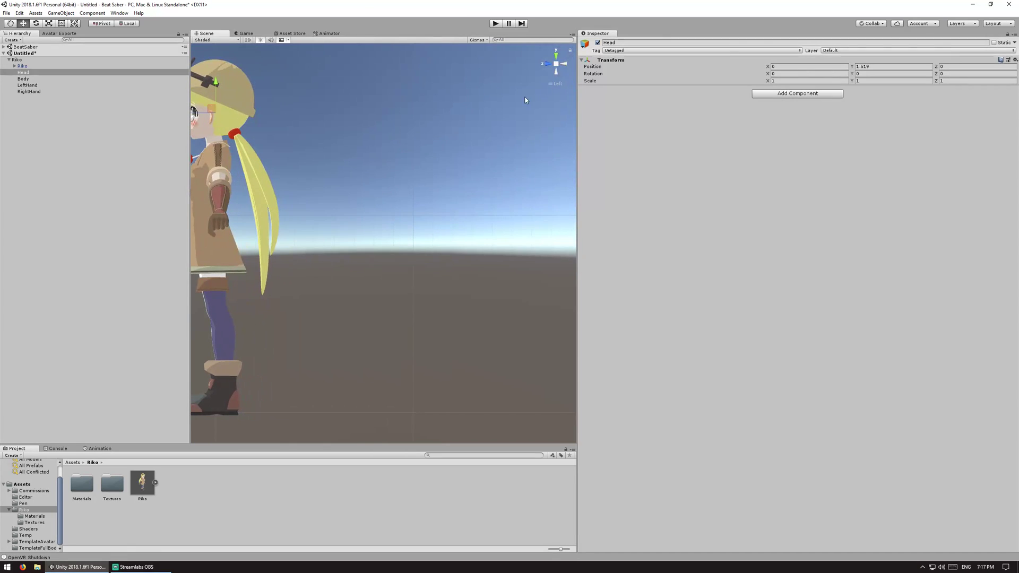
middle_drag(313, 192, 464, 195)
drag(335, 119, 303, 122)
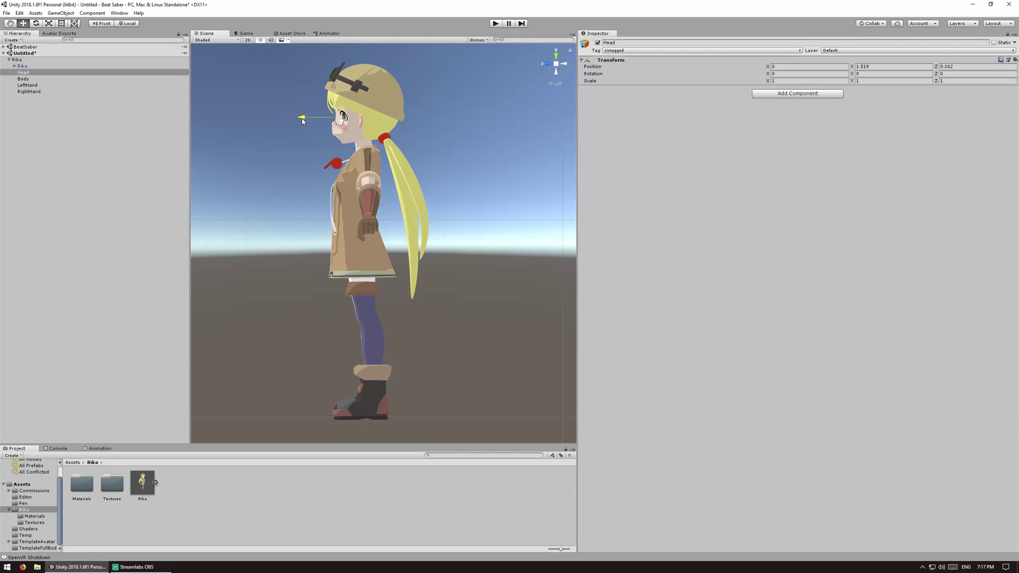
Move the LeftHand object into the character's left fist, at about X -0.563 and Y 0.949.
click(562, 65)
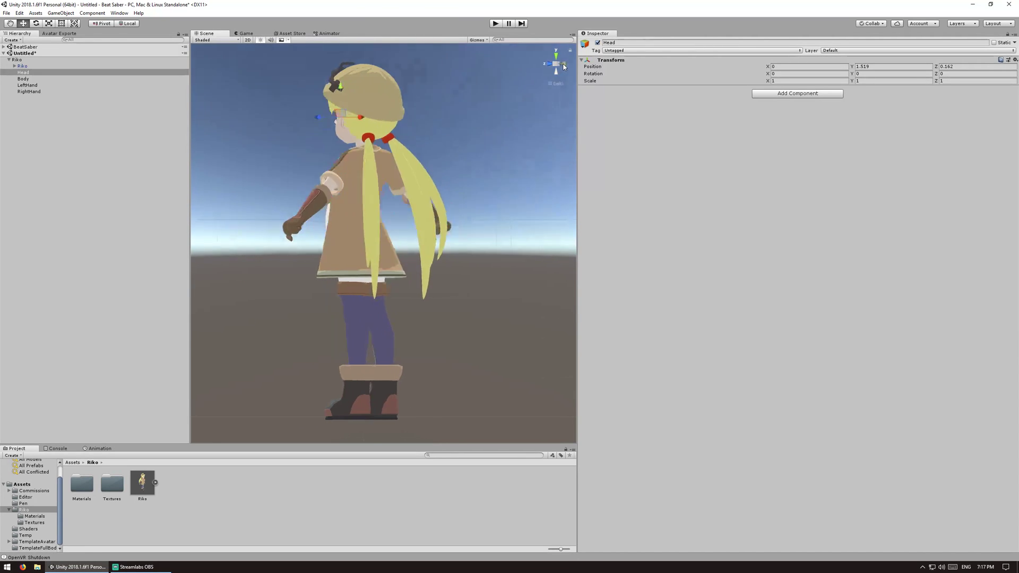
click(27, 85)
drag(386, 385, 390, 197)
drag(358, 229, 472, 232)
key(f)
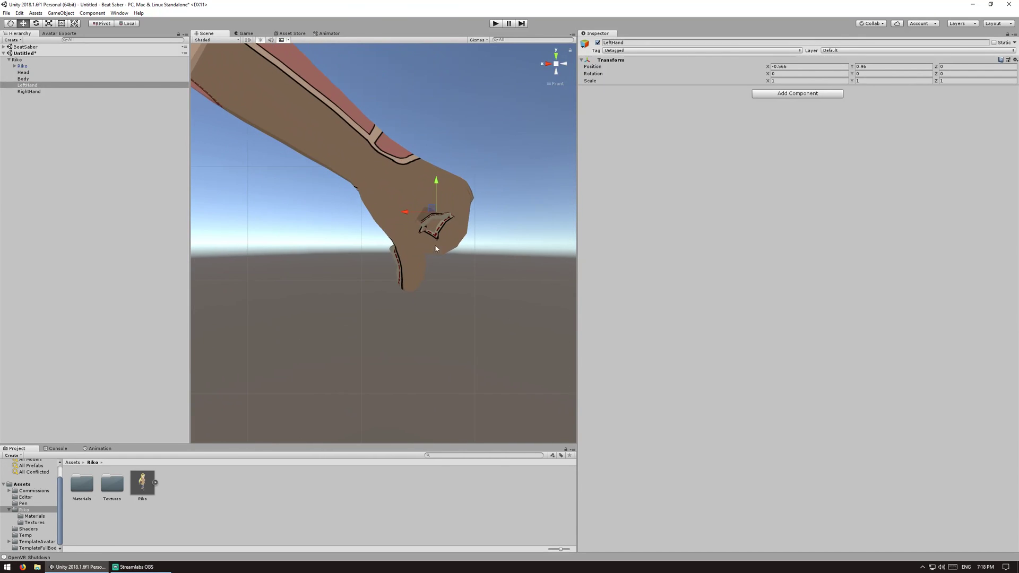
drag(436, 185, 436, 194)
drag(401, 226, 399, 226)
Rotate the LeftHand object to about -31.2 degrees around Z so it follows the hand's angle.
click(35, 24)
drag(416, 200, 394, 225)
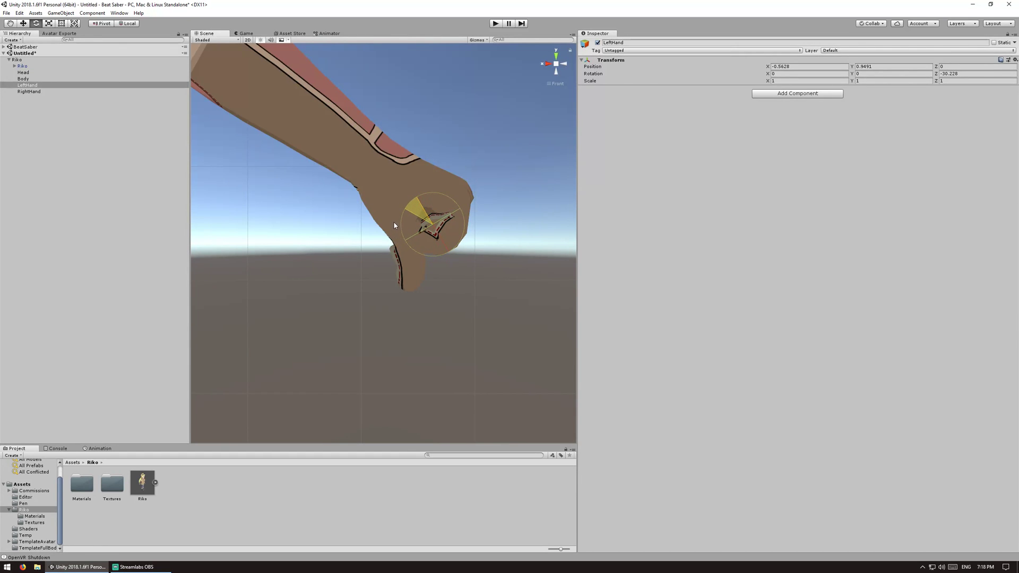
drag(393, 225, 392, 221)
scroll(222, 214, down, 5)
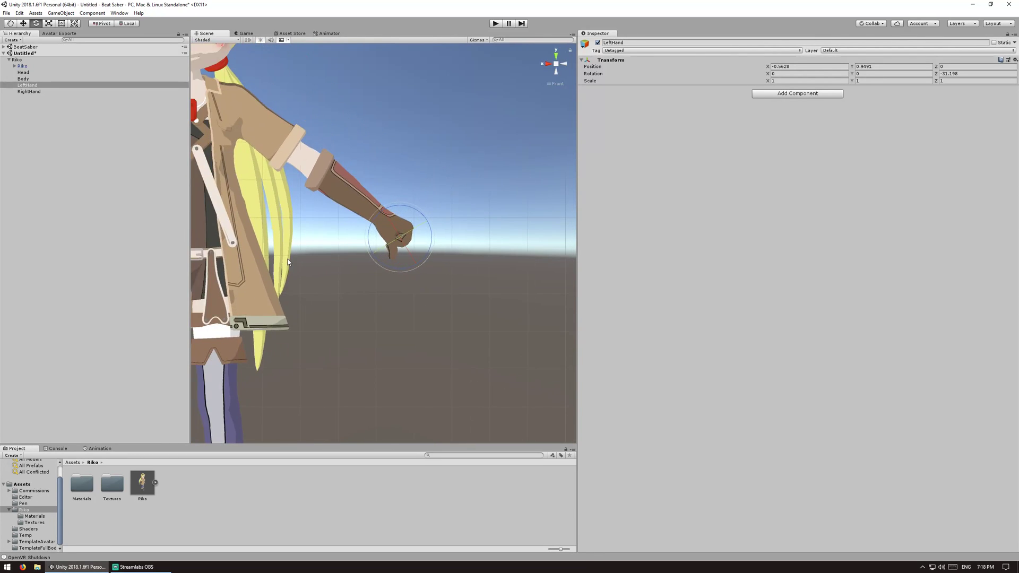
scroll(402, 195, down, 5)
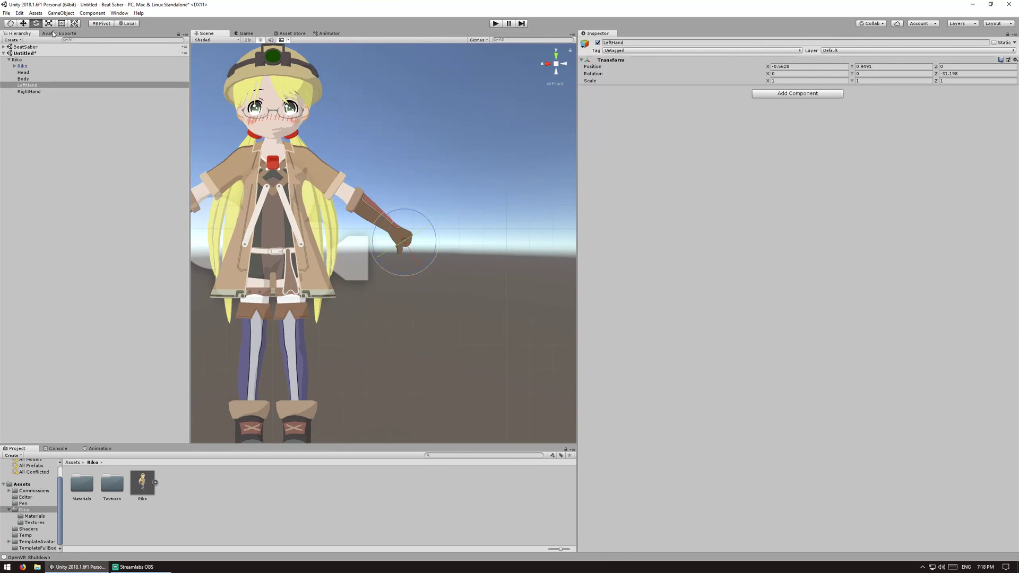
Copy the LeftHand object's Transform values onto the RightHand object.
click(23, 24)
right_click(663, 60)
click(696, 97)
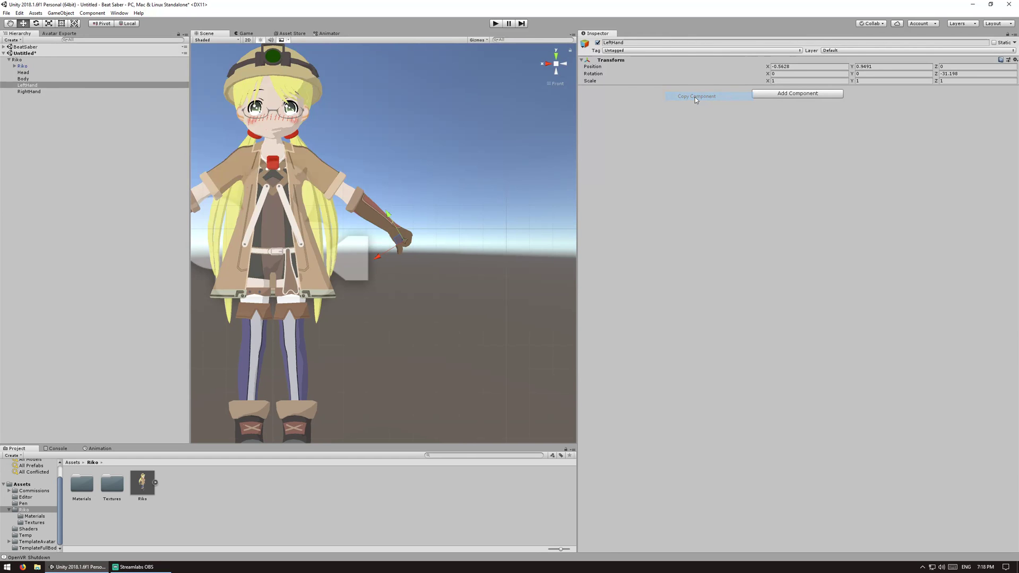
click(48, 92)
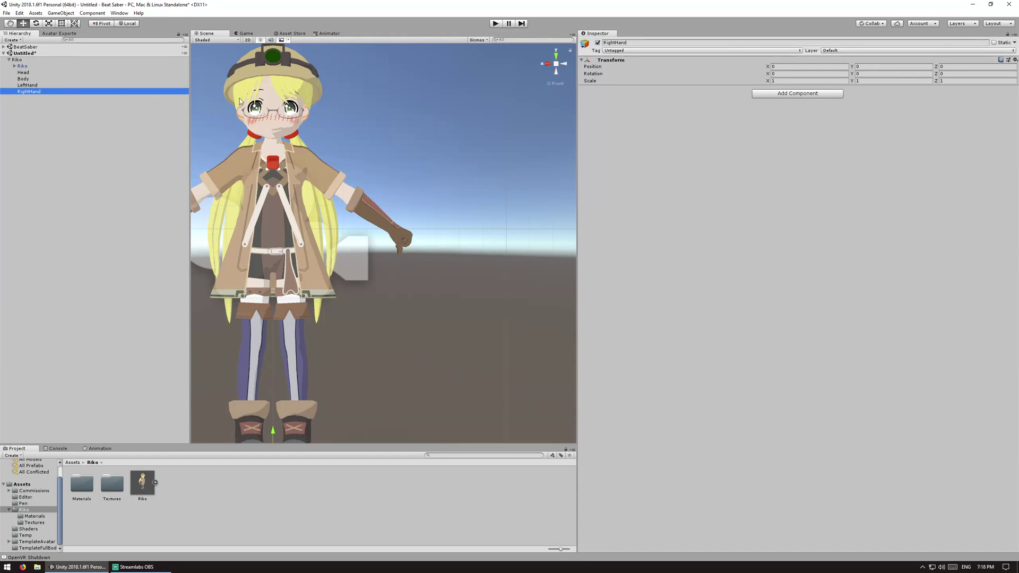
right_click(687, 60)
click(723, 112)
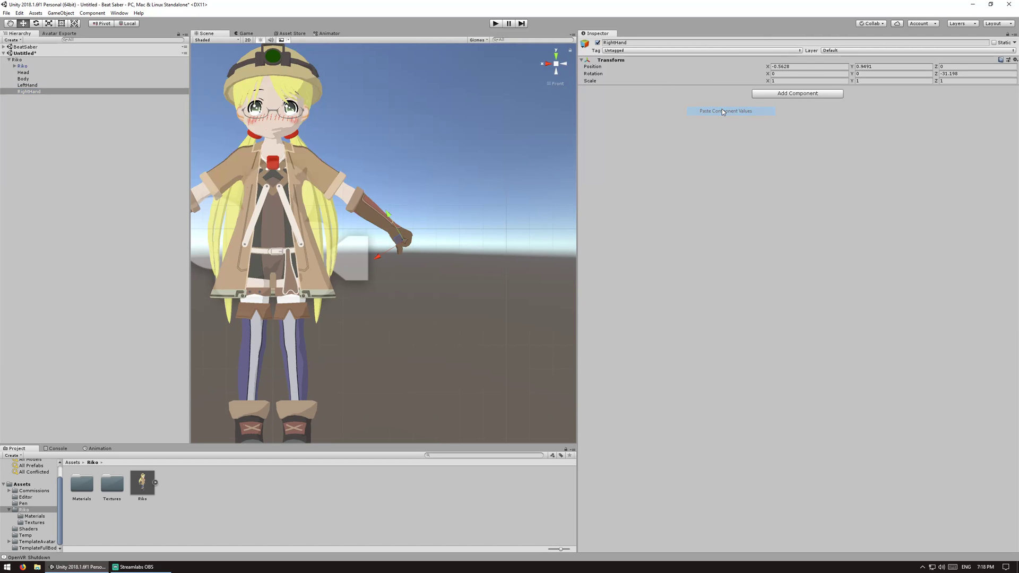
Mirror the RightHand object by setting its X position to 0.5628 and its Z rotation to 31.198.
click(784, 67)
key(Home)
key(Delete)
click(396, 298)
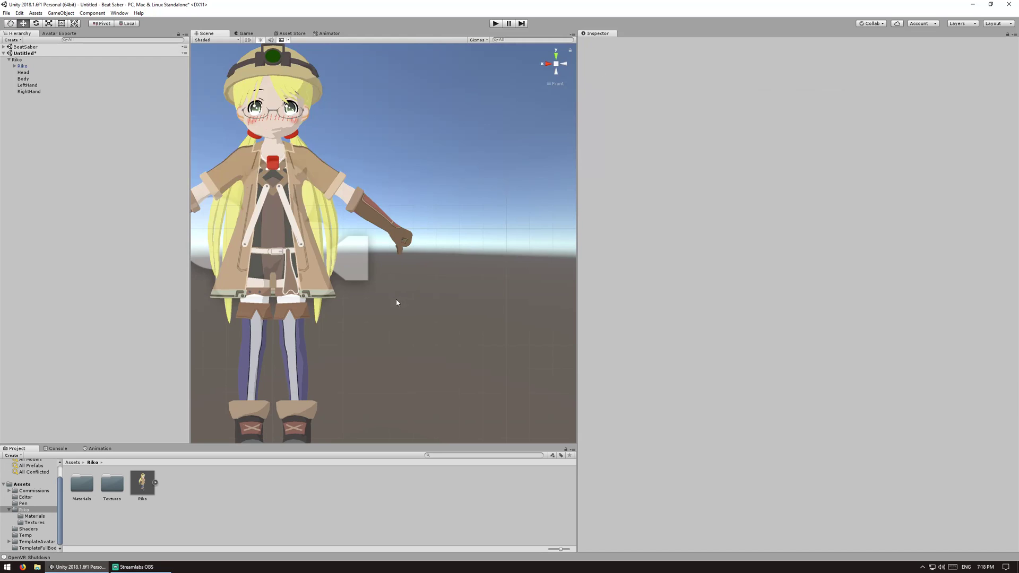
middle_drag(396, 298, 566, 290)
click(50, 91)
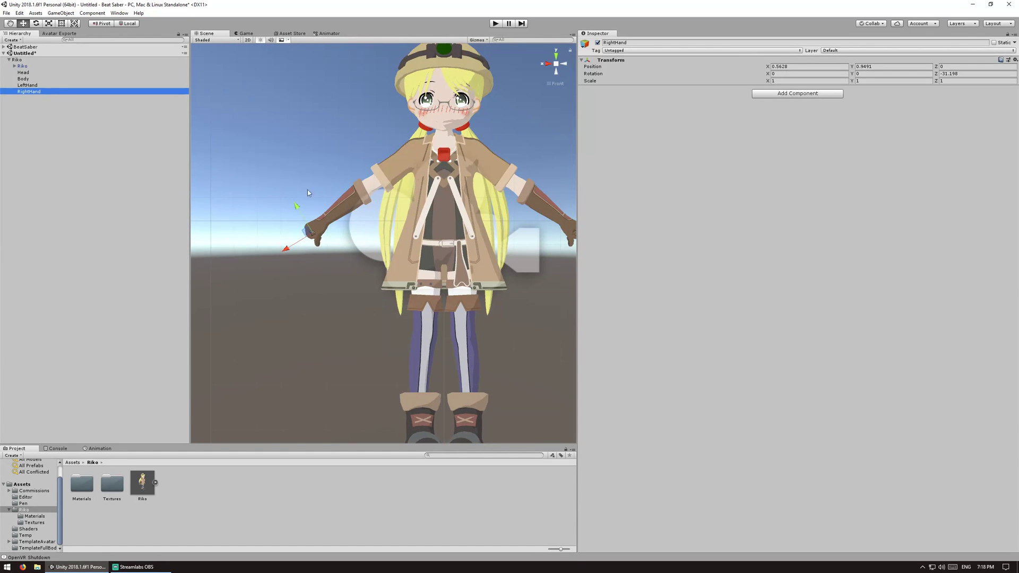
key(Home)
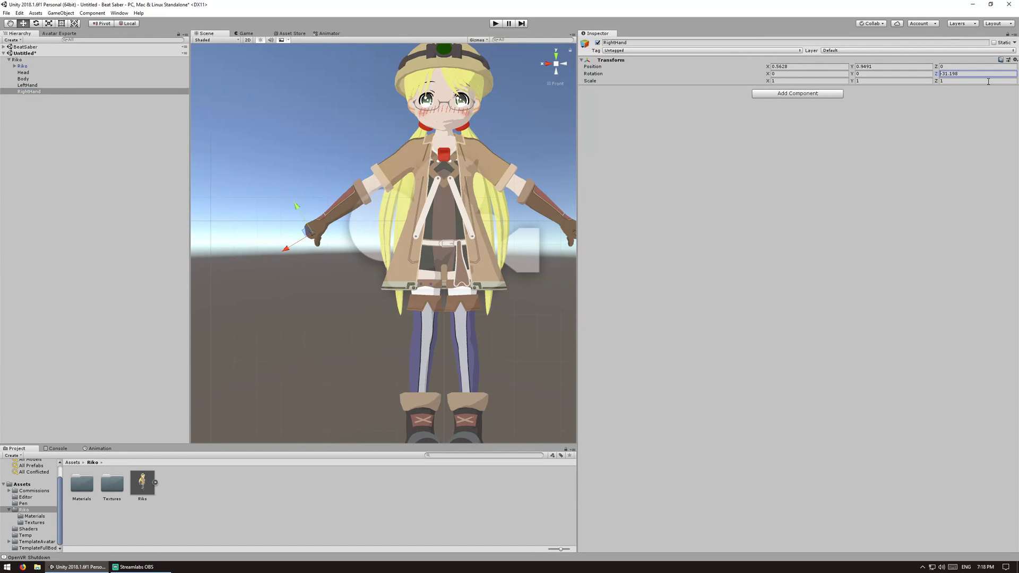
key(Delete)
click(398, 295)
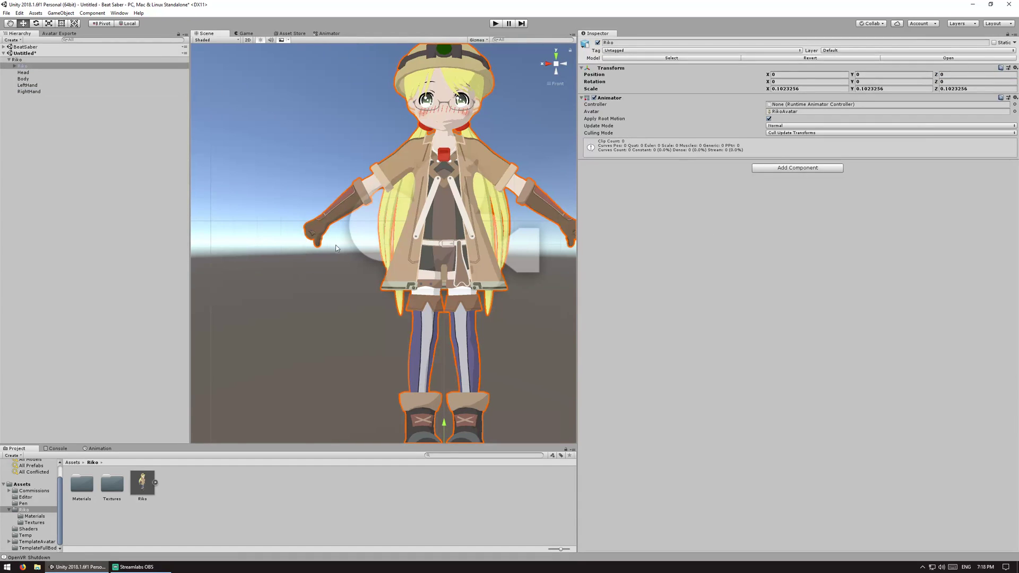
Compare the placement and orientation of the LeftHand and RightHand objects on the character.
click(47, 85)
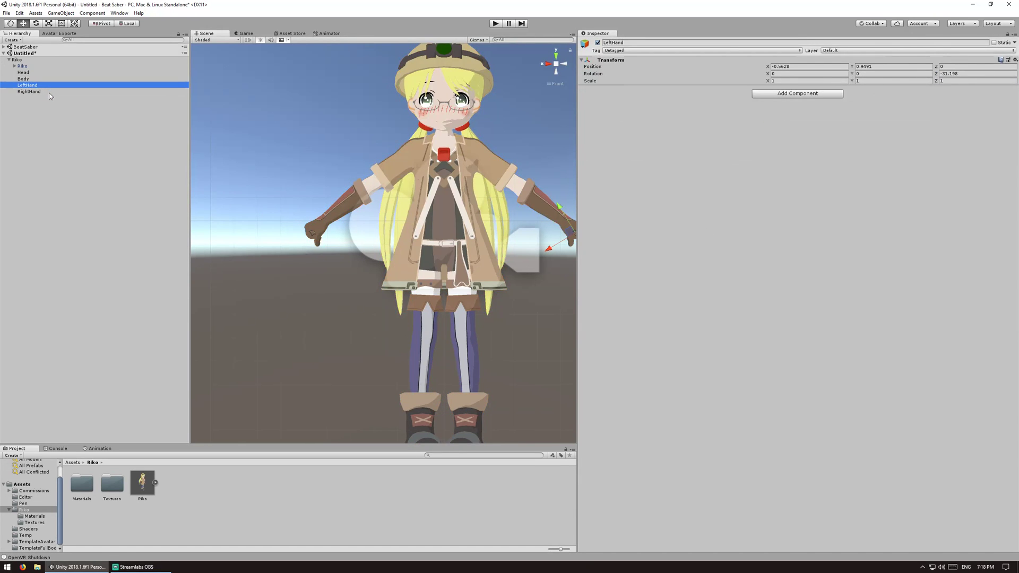
click(46, 90)
click(46, 84)
click(45, 92)
click(45, 87)
scroll(398, 290, down, 2)
scroll(398, 290, down, 2)
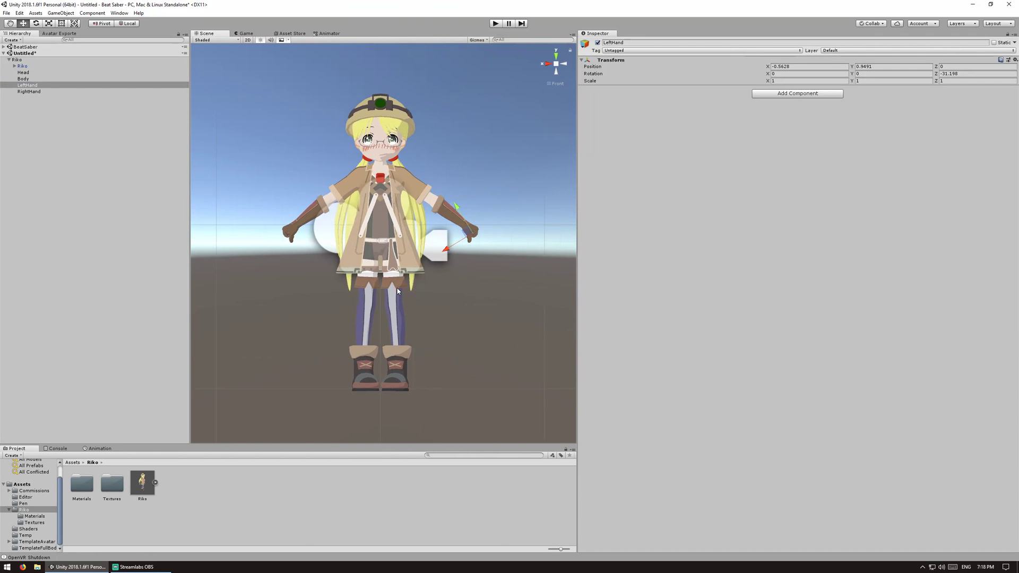
Add the IK Manager and VR IK components to the inner Riko model and expand the IK Manager settings.
click(23, 66)
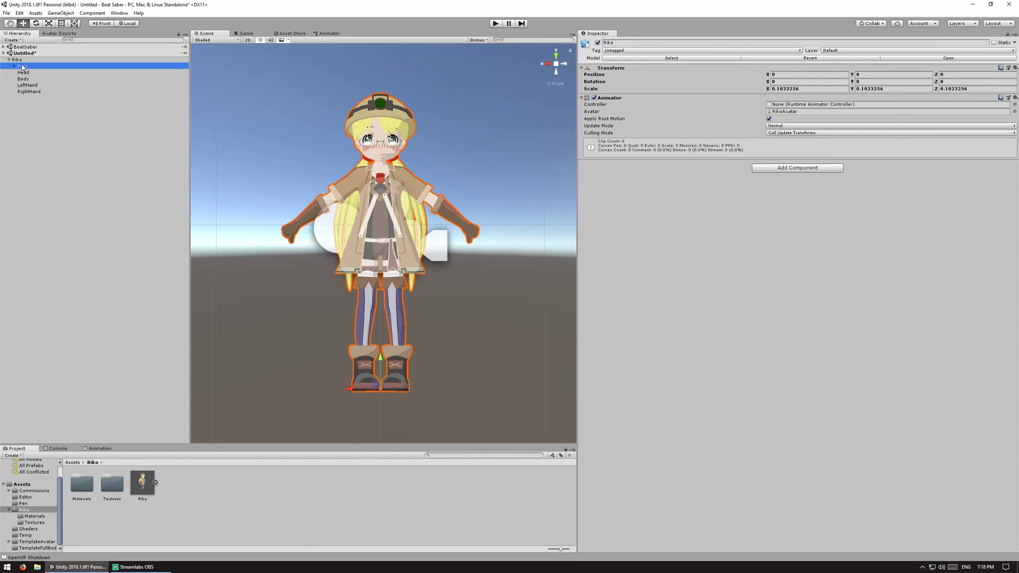
click(776, 168)
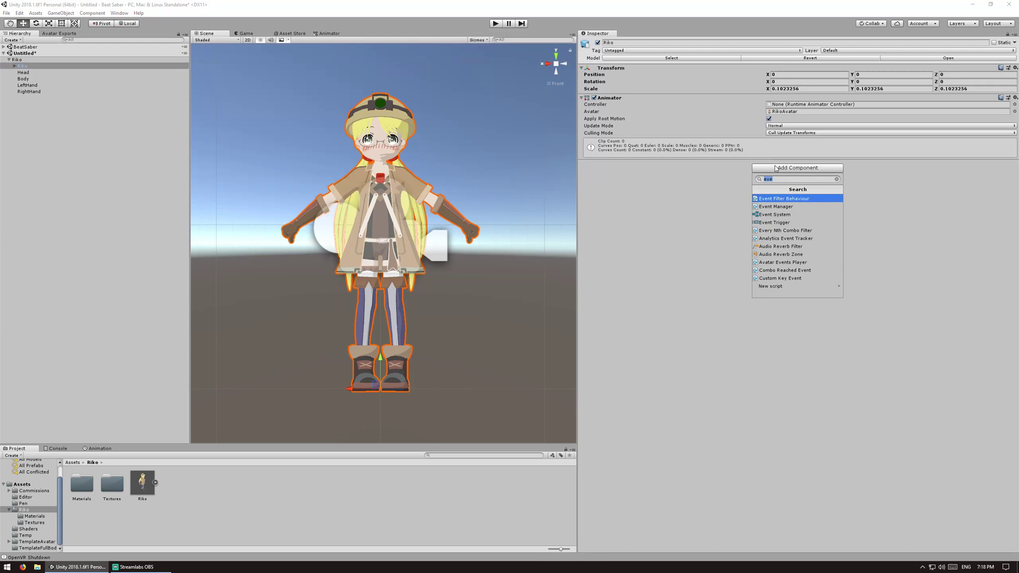
text(ik)
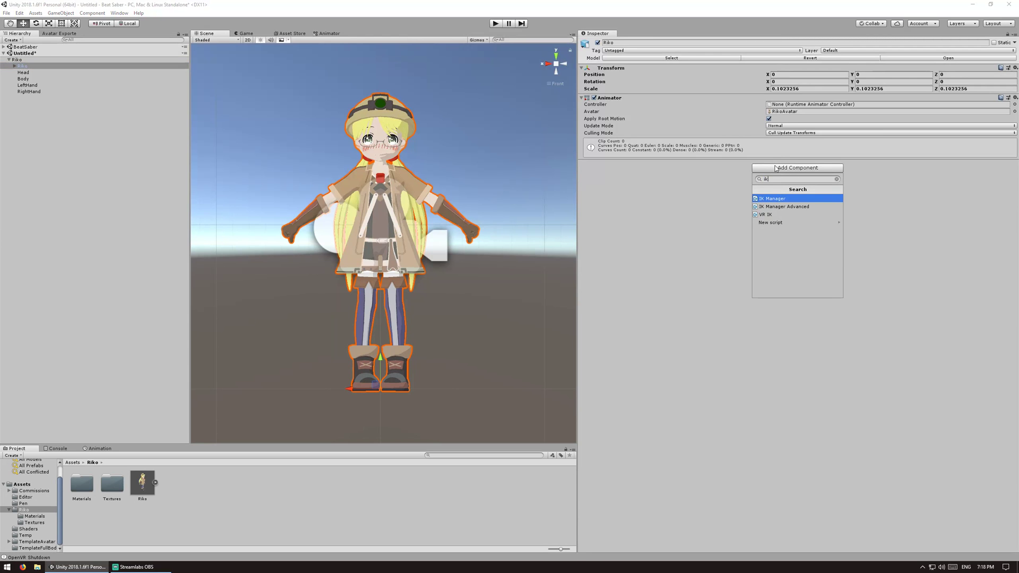
key(Return)
click(780, 175)
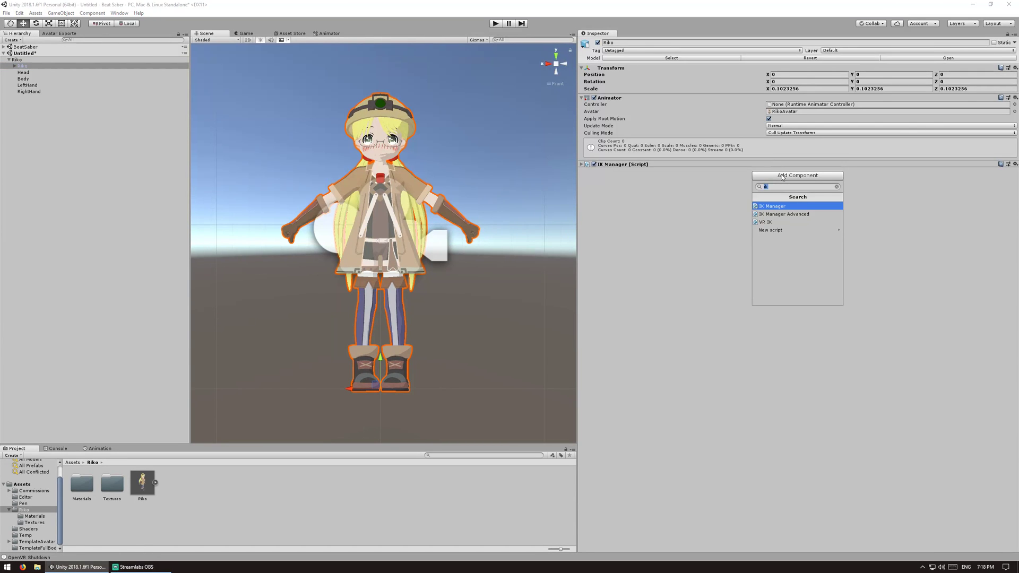
key(Down)
key(Down)
key(Return)
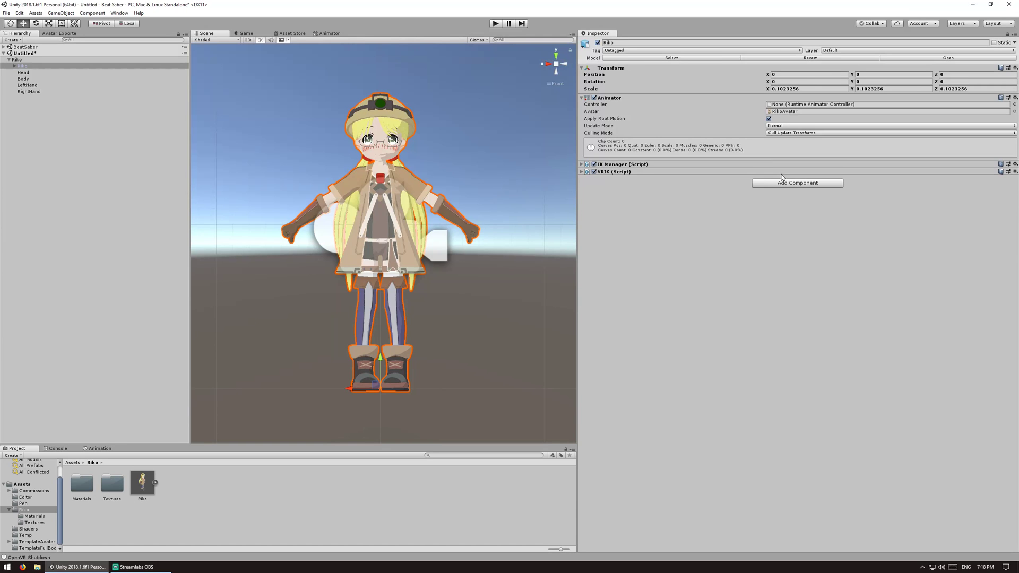
click(621, 165)
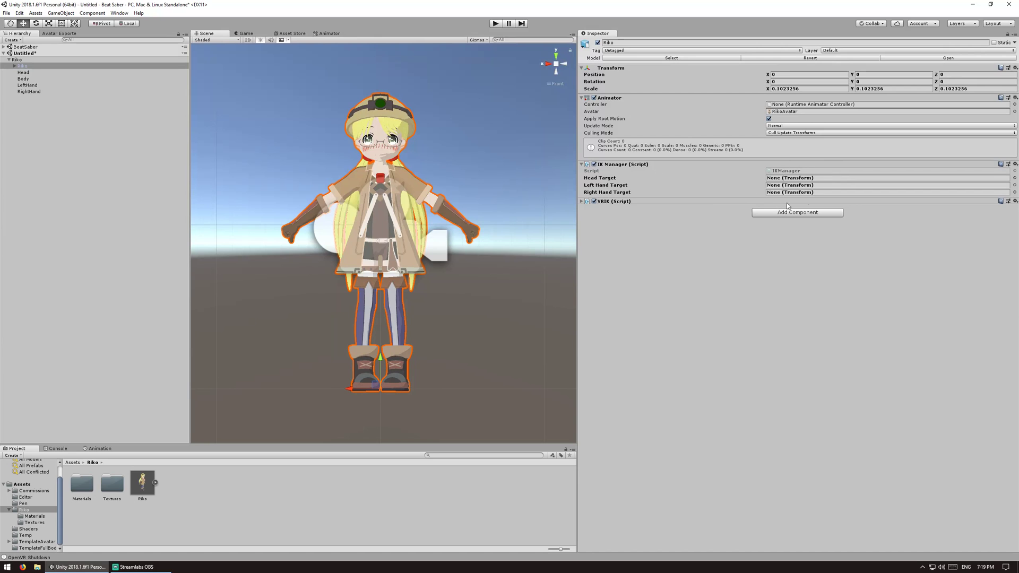
Create an empty child object under the Left wrist bone of the Riko model's armature.
click(14, 66)
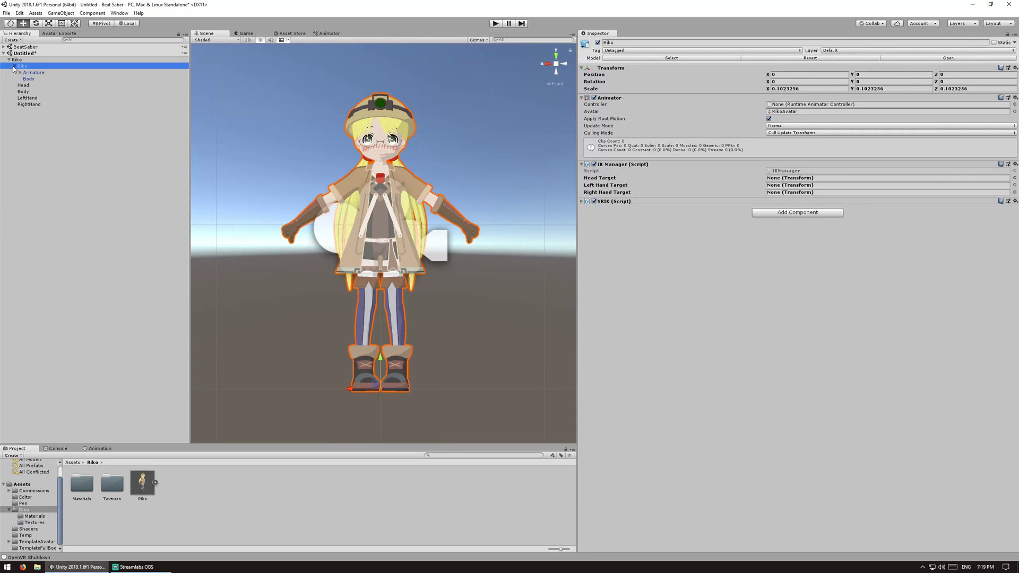
click(21, 72)
click(25, 79)
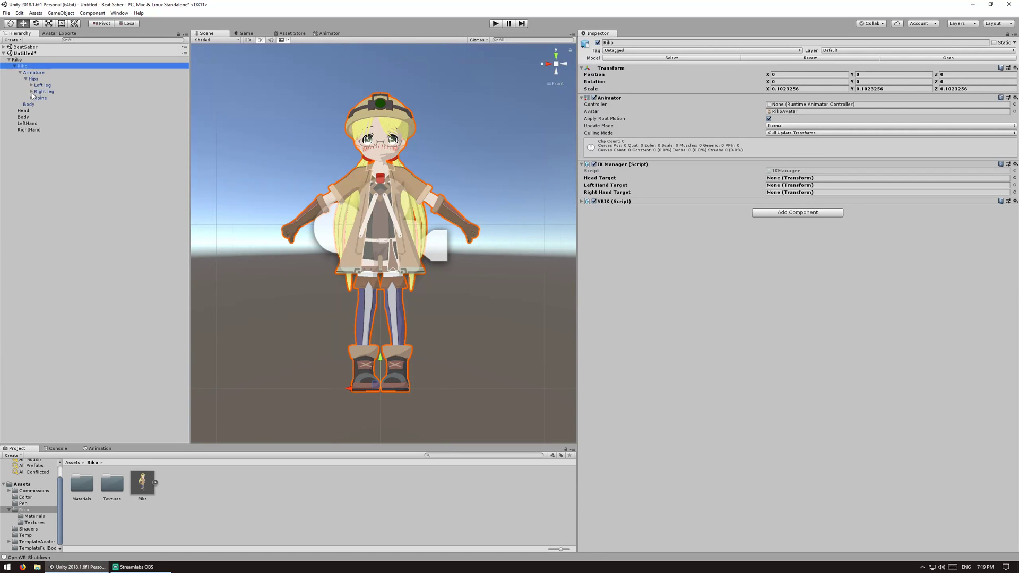
click(32, 99)
click(36, 104)
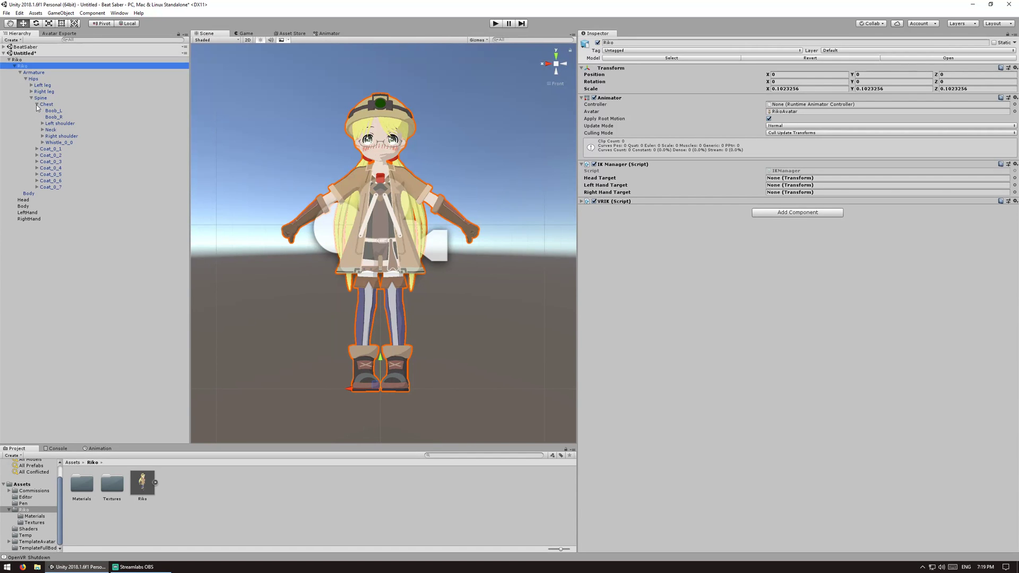
click(43, 123)
click(48, 129)
click(54, 136)
click(72, 142)
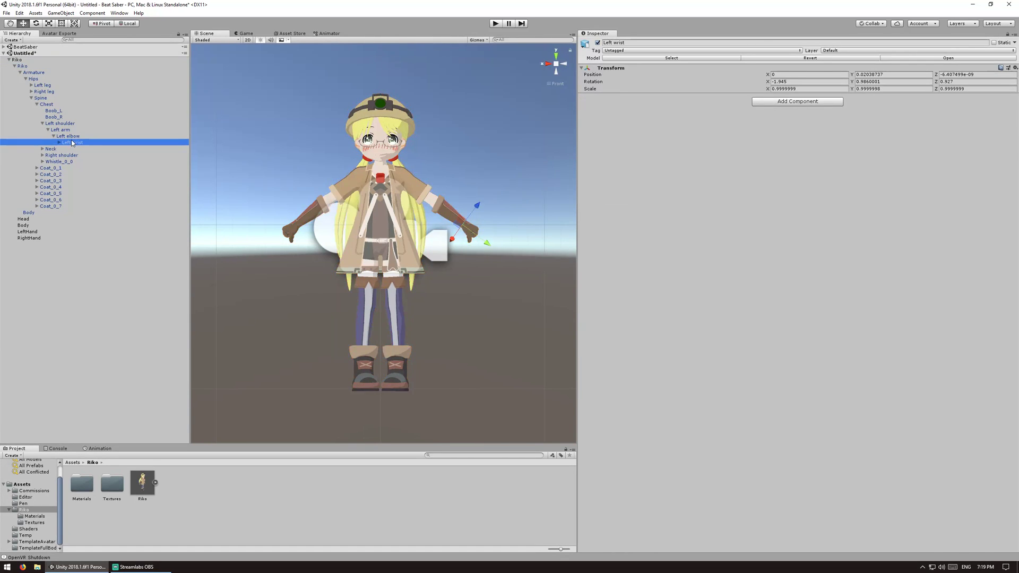
right_click(75, 143)
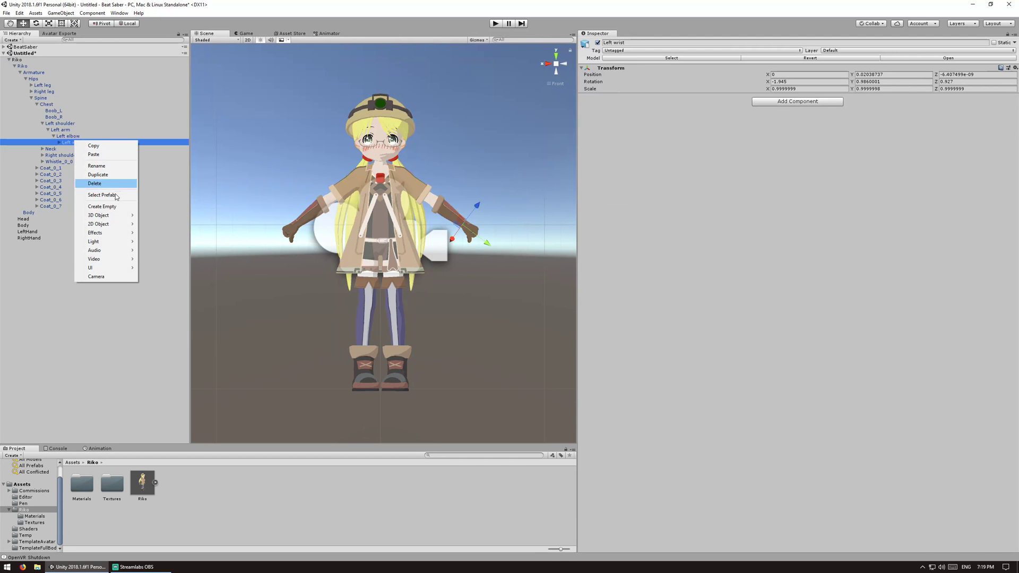
click(117, 205)
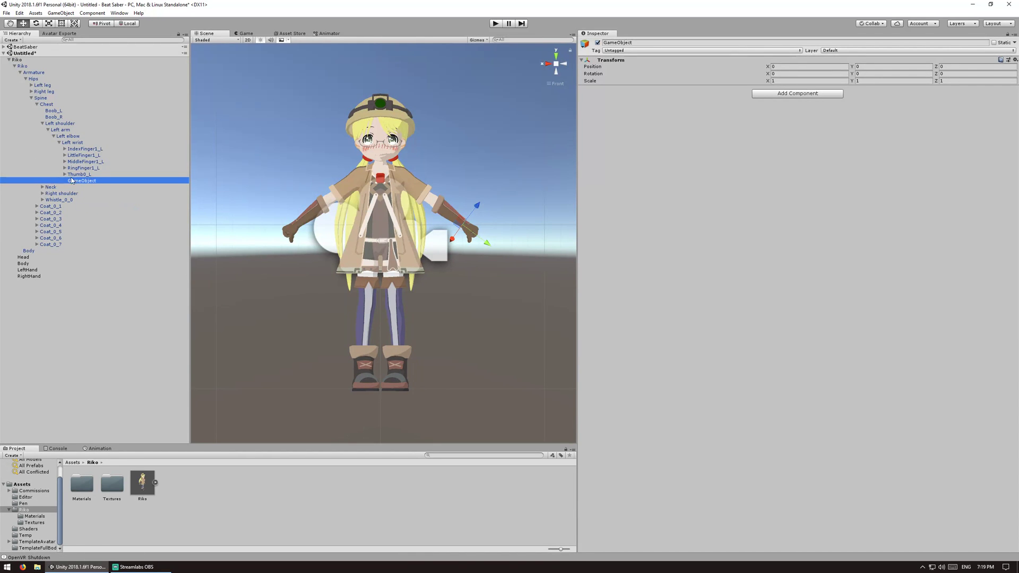
Reparent the new empty object from the wrist to LeftHand and rename it LeftHandTarget.
drag(84, 183, 37, 263)
key(F2)
text(LeftHandTarget)
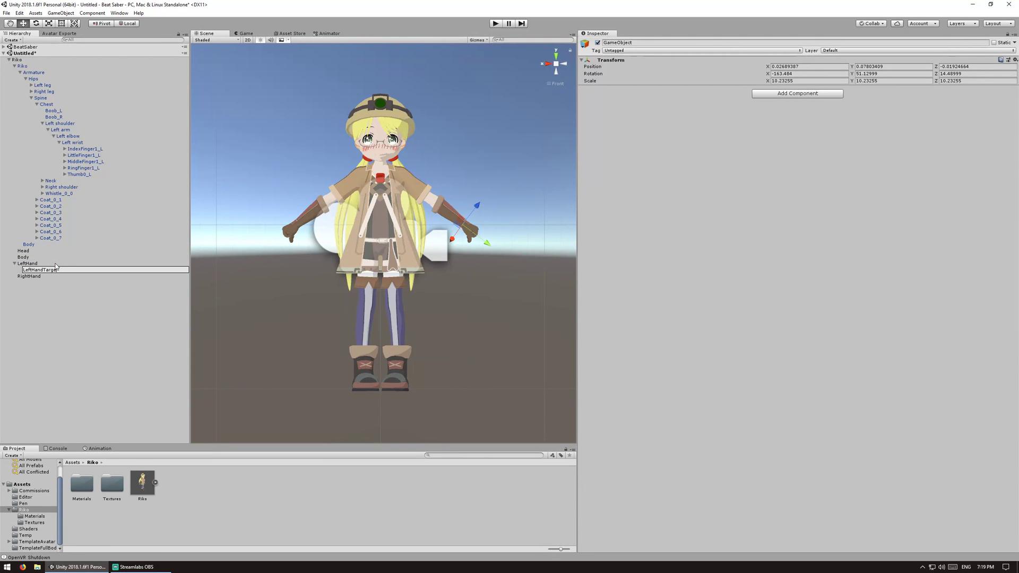
key(Return)
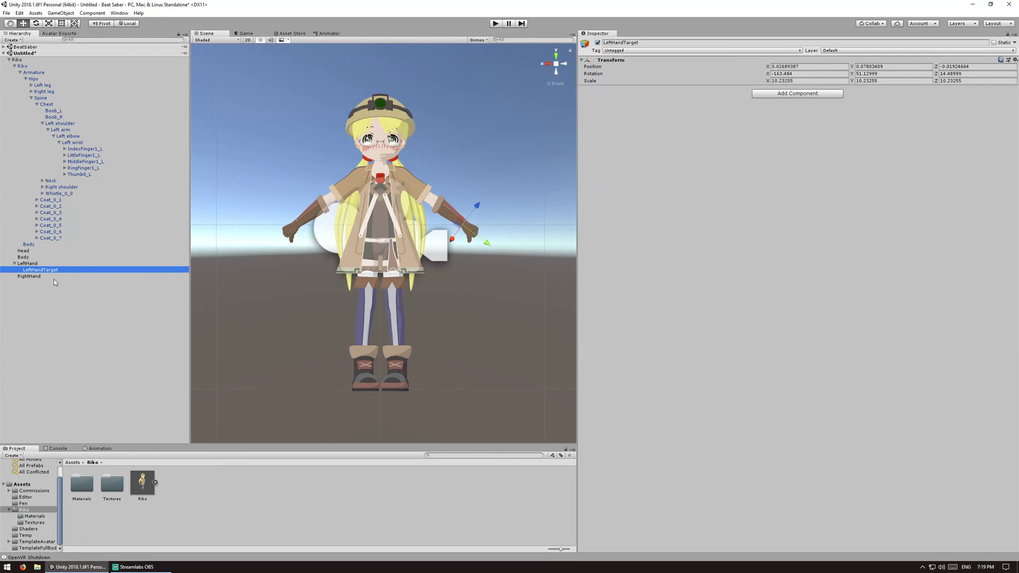
Create an empty child object under the Right wrist bone of the Riko model's armature.
click(39, 278)
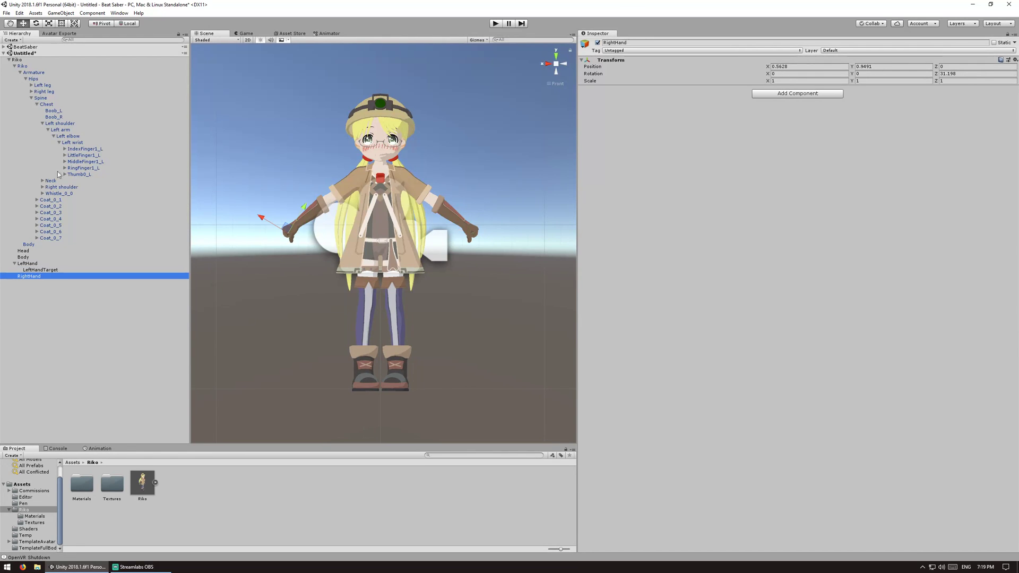
click(43, 186)
click(48, 193)
click(53, 200)
click(72, 206)
right_click(73, 206)
click(100, 272)
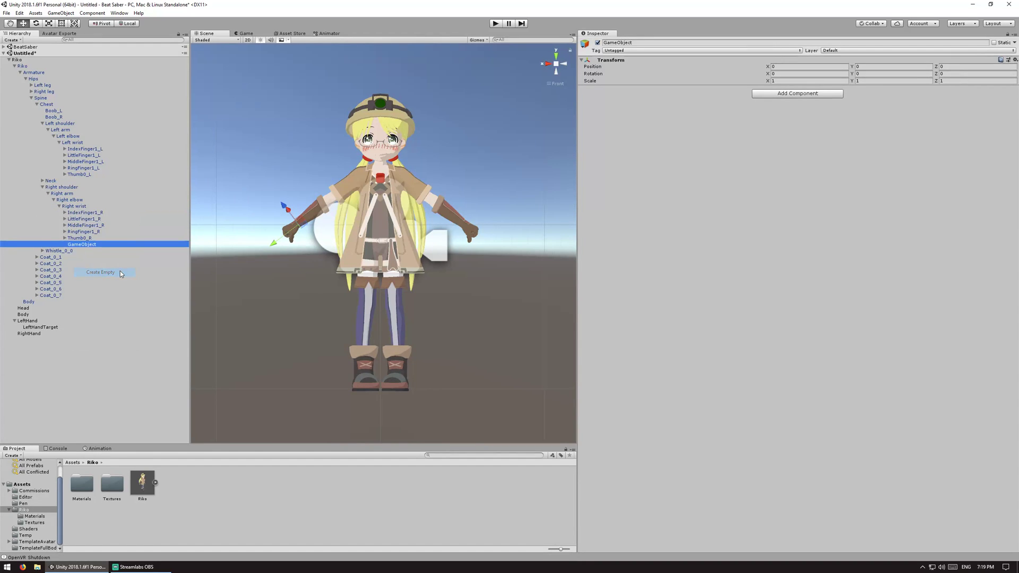
Reparent the new empty object from the right wrist to RightHand and rename it RightHandTarget.
drag(82, 247, 38, 332)
click(37, 334)
text(RightHandTarget)
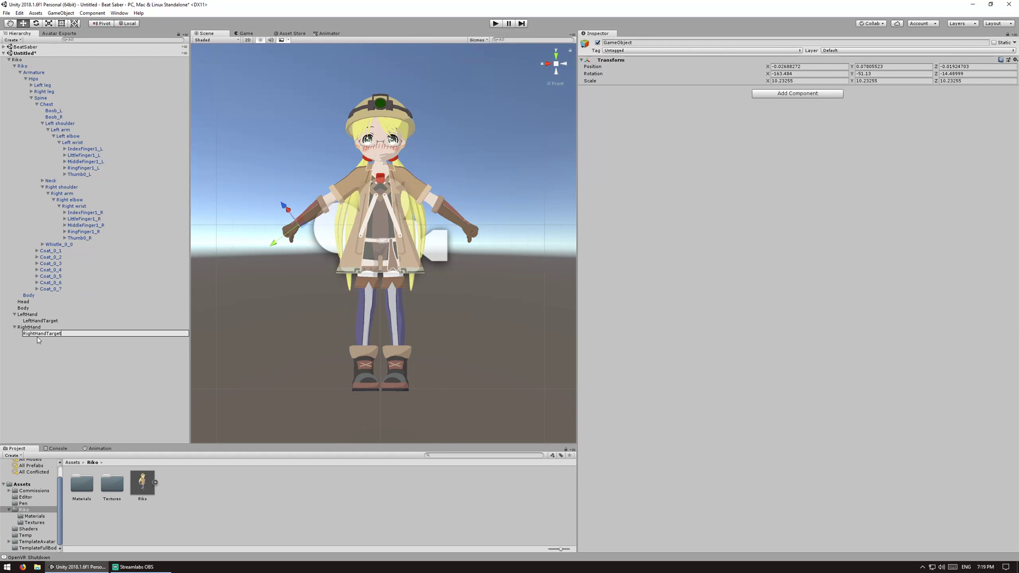
key(Return)
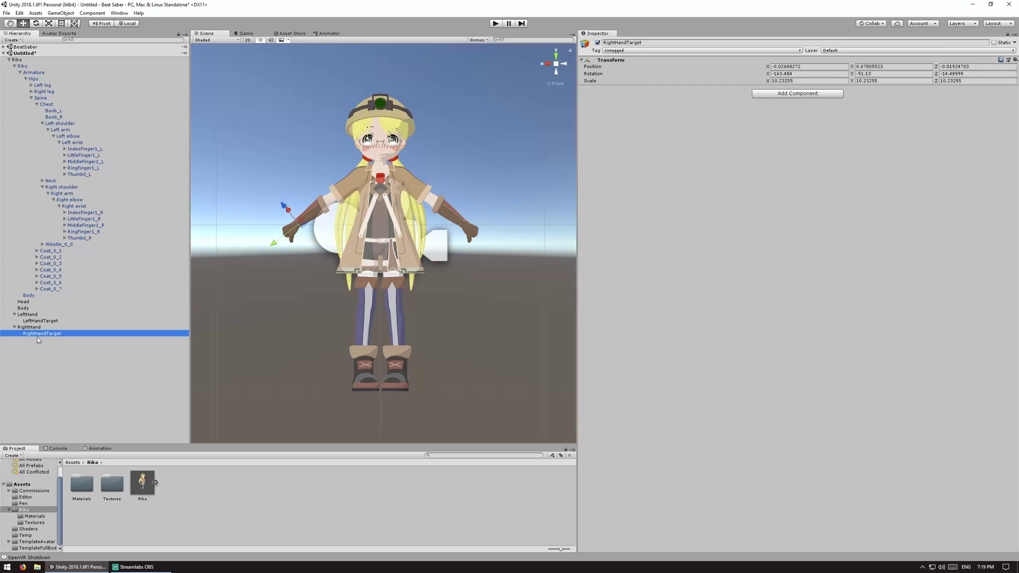
Create an empty child object under the Head bone inside the Neck of the Riko armature.
click(43, 181)
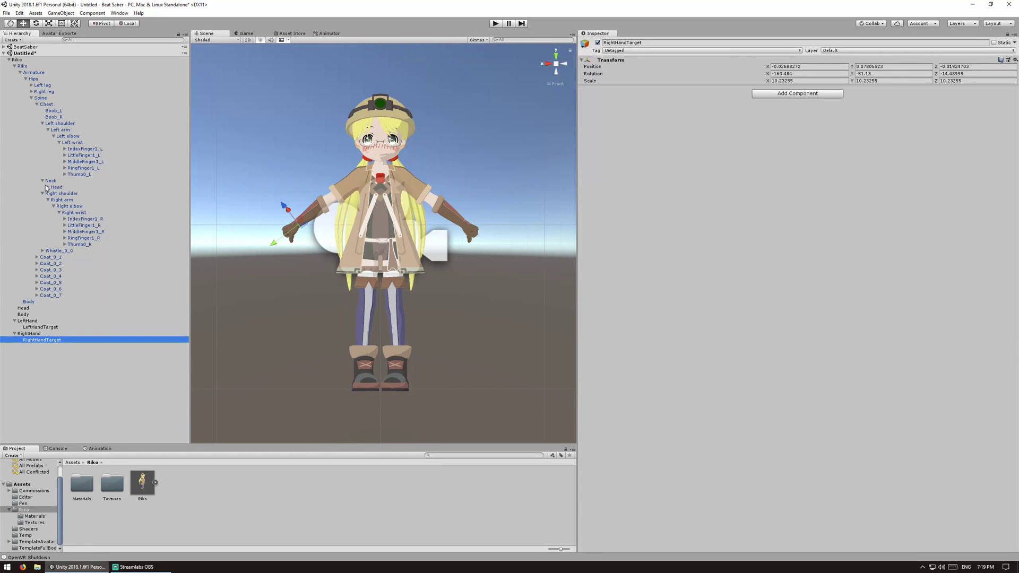
click(57, 187)
right_click(58, 187)
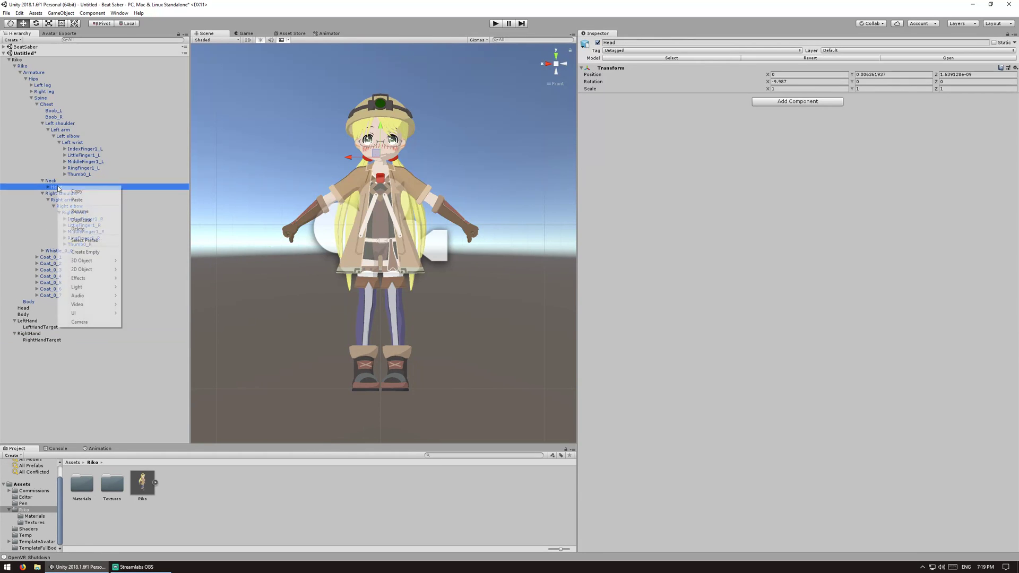
click(93, 252)
Reparent the new empty object from the head bone to the avatar's outer Head object and rename it HeadTarget.
drag(69, 256, 35, 342)
click(42, 341)
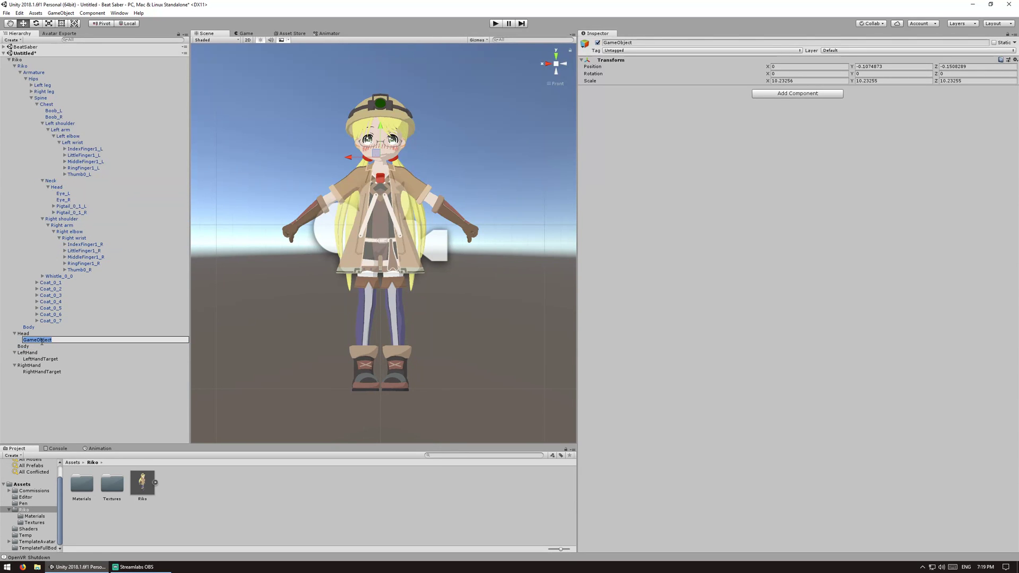
text(HeadTarget)
key(Return)
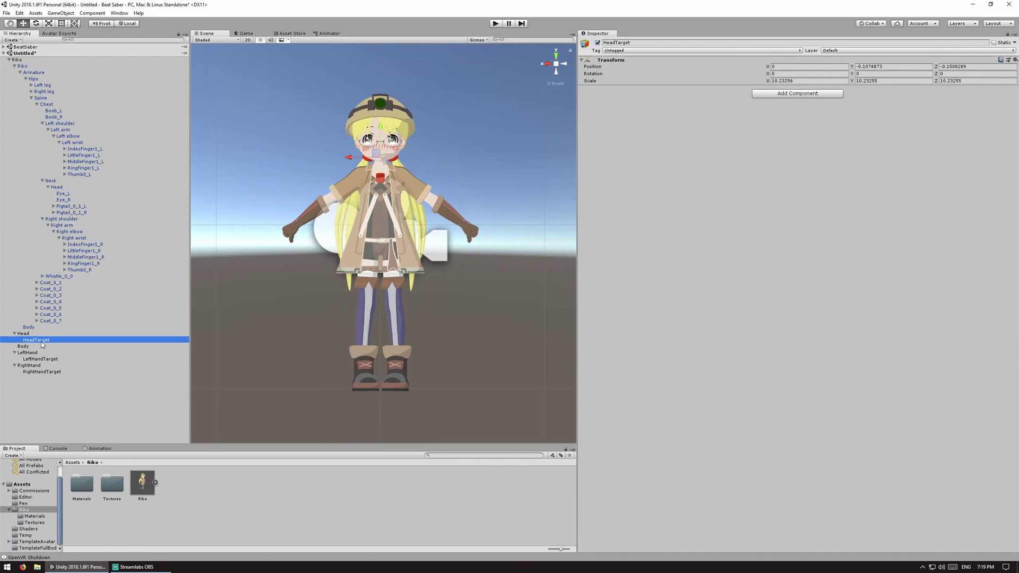
Assign HeadTarget, LeftHandTarget and RightHandTarget to the matching target fields of the inner Riko model's IK Manager.
click(22, 66)
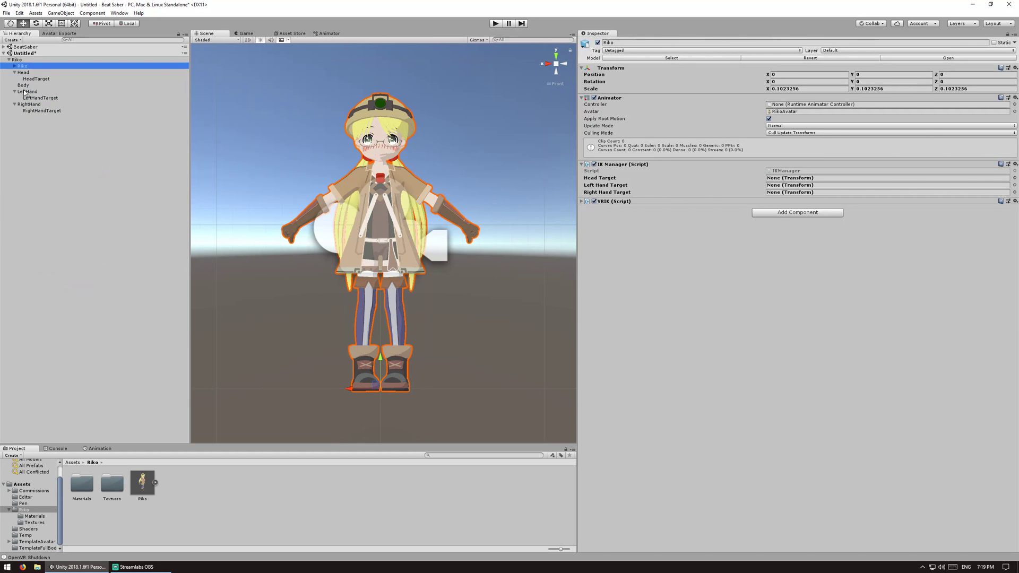
drag(32, 79, 823, 178)
drag(40, 98, 780, 185)
drag(60, 114, 804, 192)
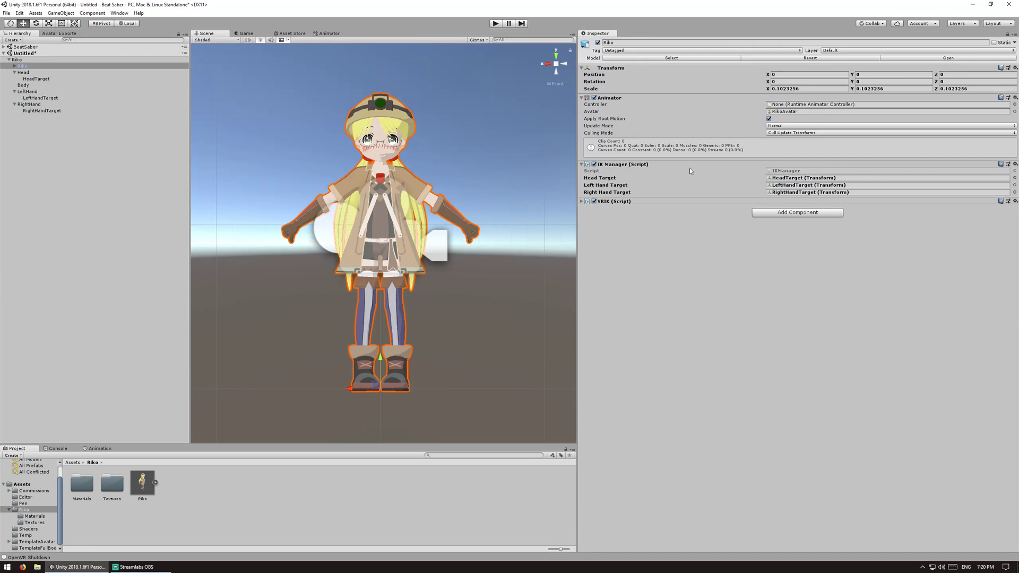
Collapse the IK Manager settings and review the references and solver settings of the VRIK component.
click(643, 169)
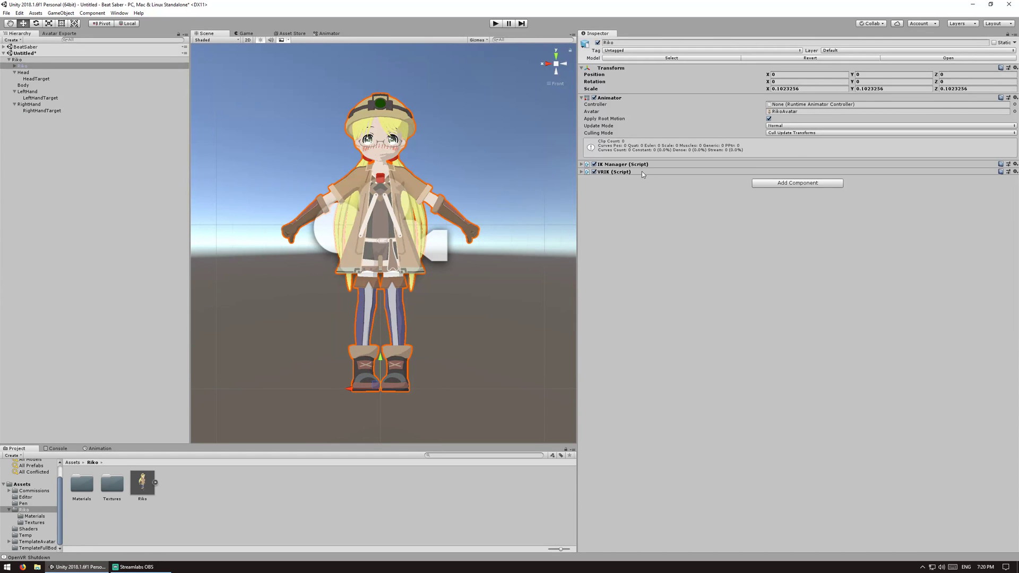
click(644, 172)
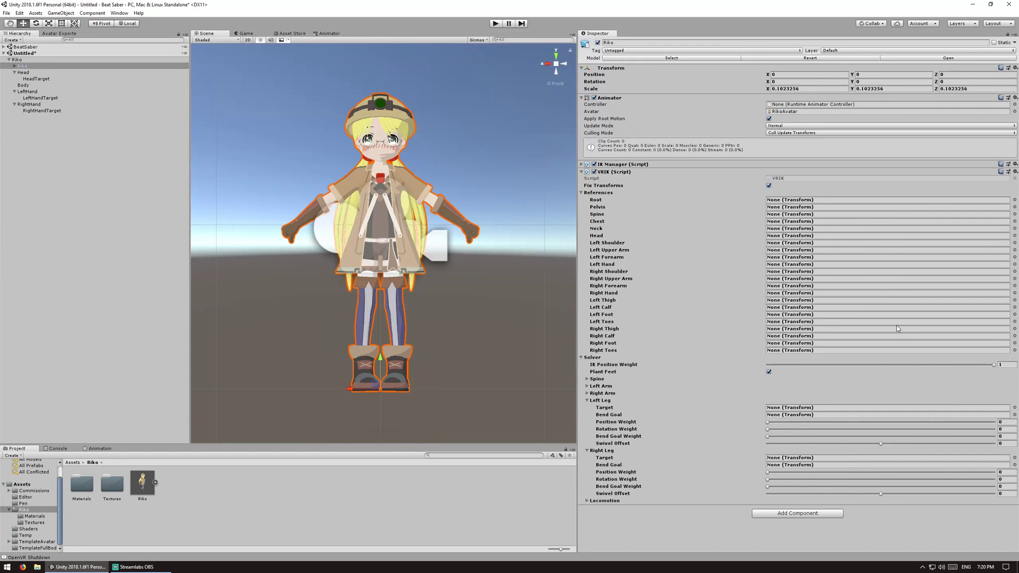
click(694, 171)
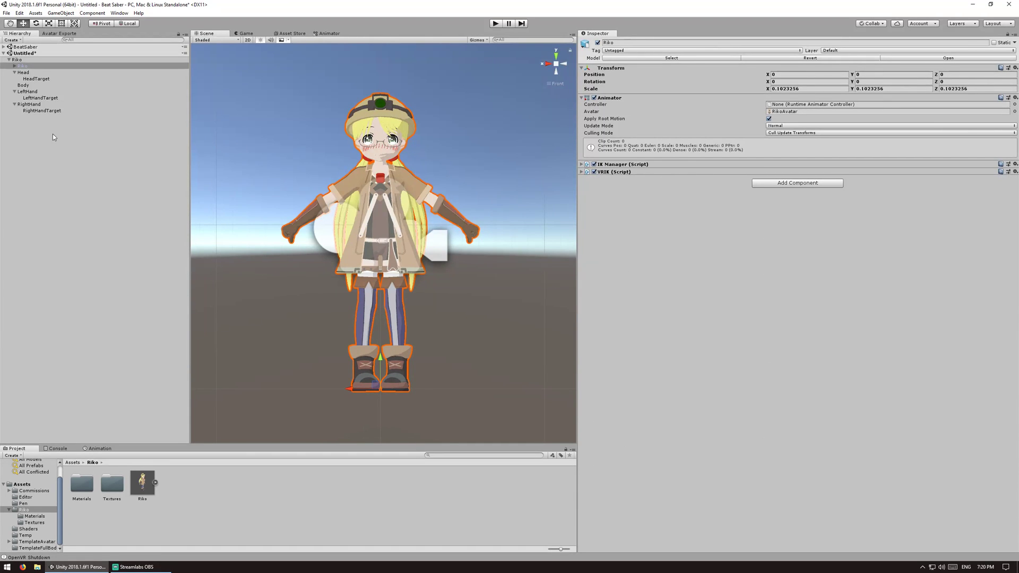
Add an Avatar Descriptor component to the outer Riko parent object.
click(21, 61)
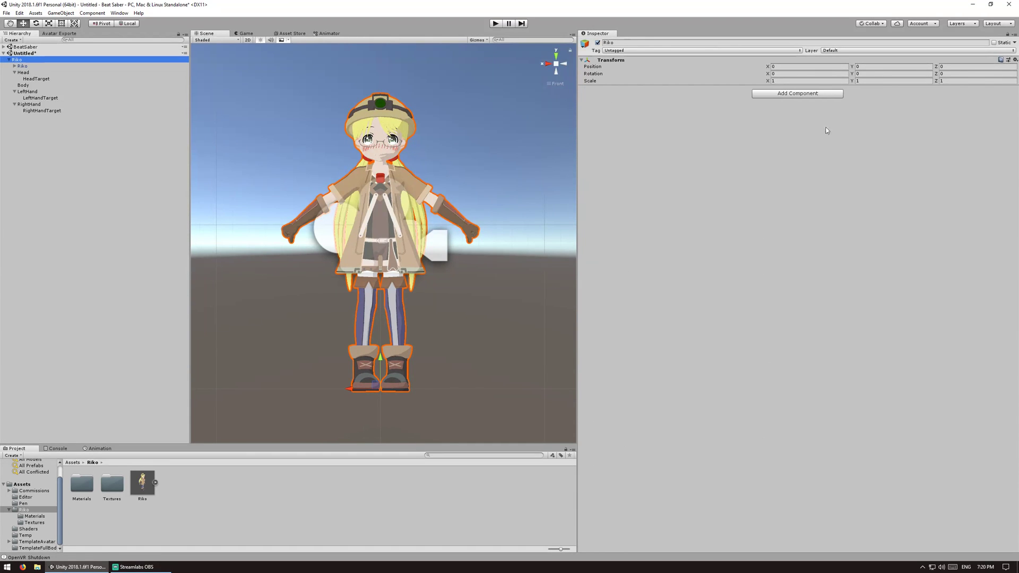
click(818, 96)
text(Ava)
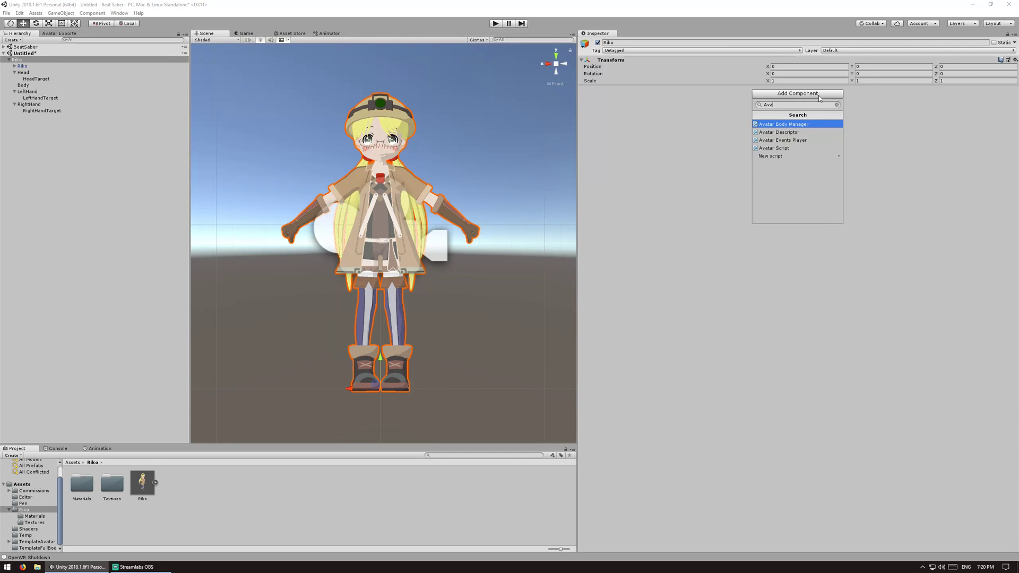
key(Down)
key(Return)
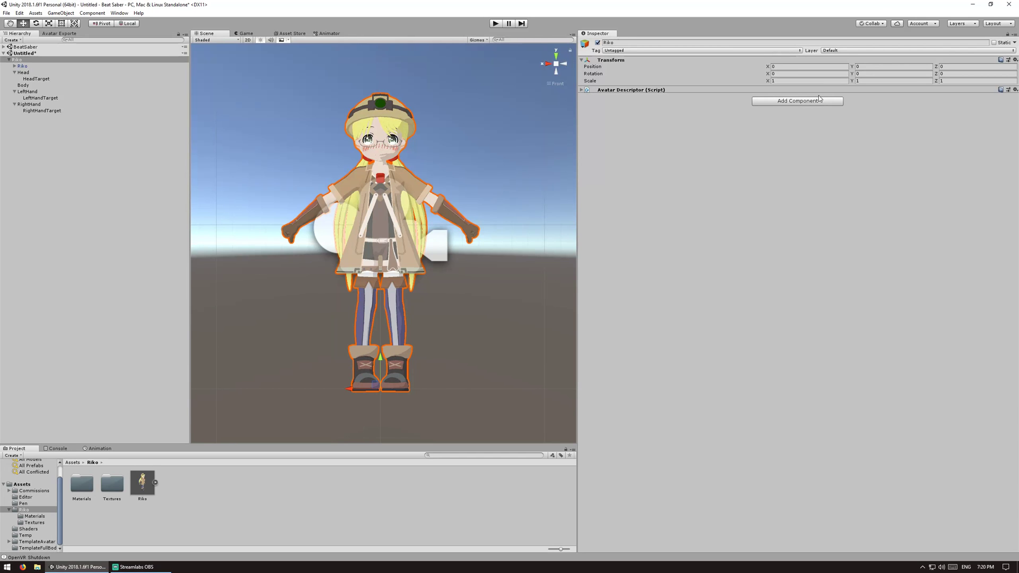
Set the Avatar Descriptor's avatar name to Riko, fill in the author name and deselect the object.
click(818, 104)
text(Riko)
key(Tab)
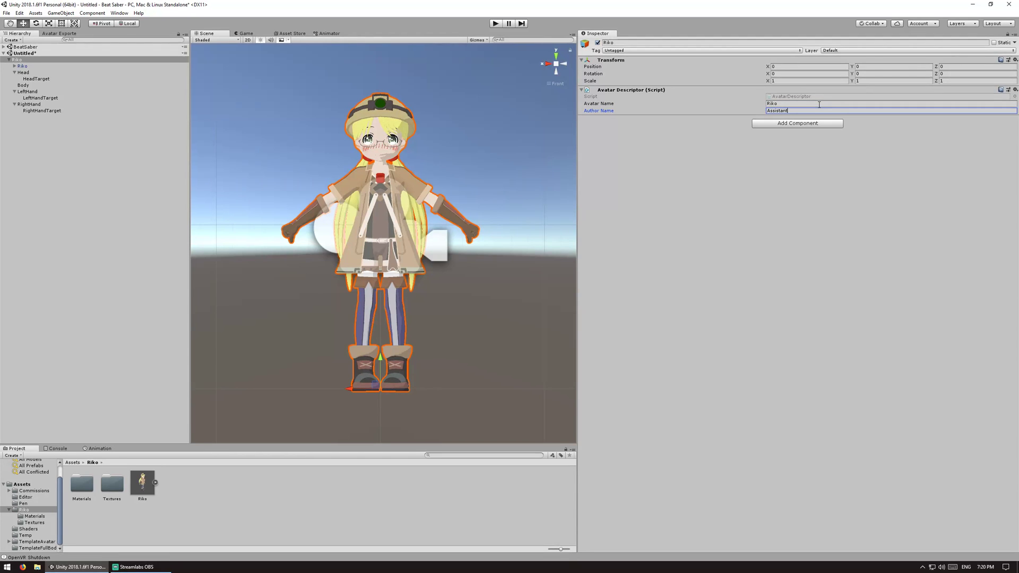
click(115, 148)
Check the Riko avatar's entry in the Avatar Exporter and return to the object hierarchy.
click(119, 13)
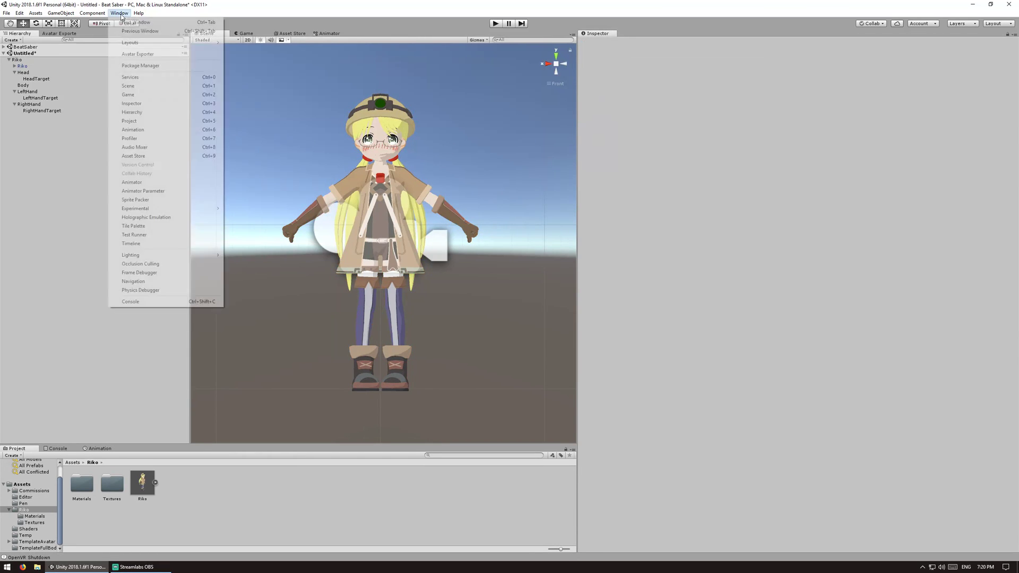
click(141, 54)
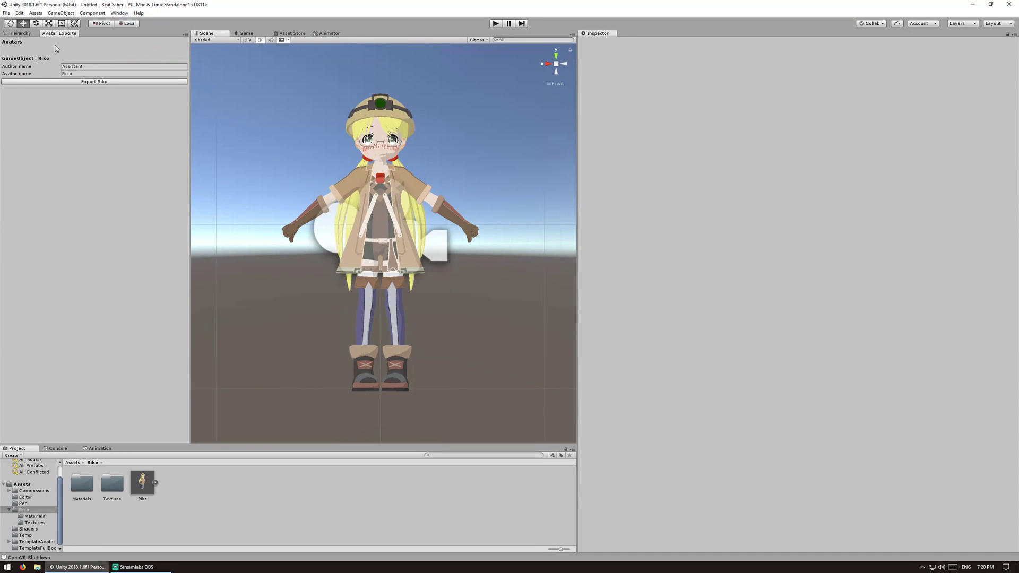
click(24, 33)
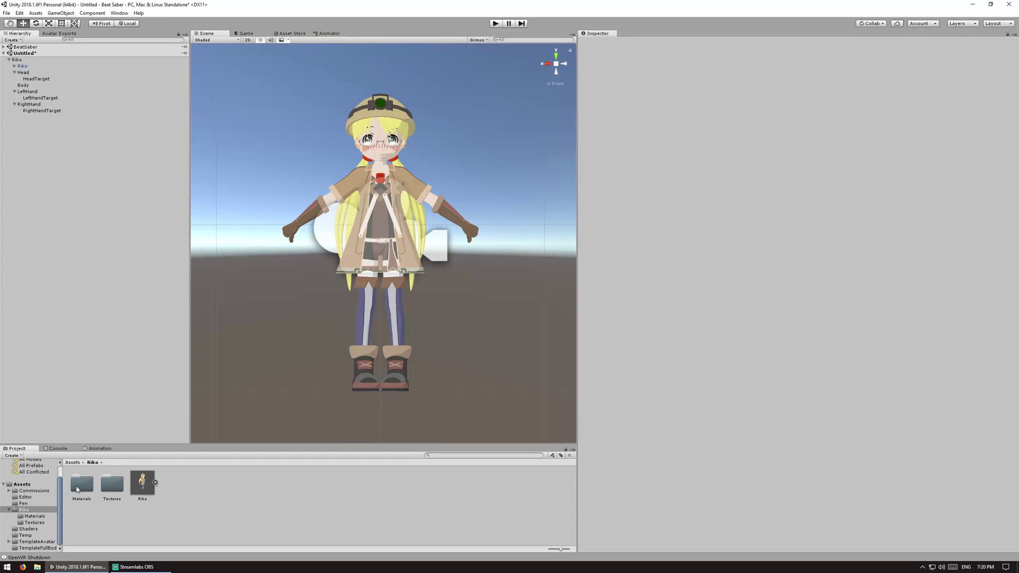
Examine the shaders of Riko's materials and the BeatSaber shader options offered for the purple boots material.
double_click(79, 485)
click(88, 484)
click(114, 483)
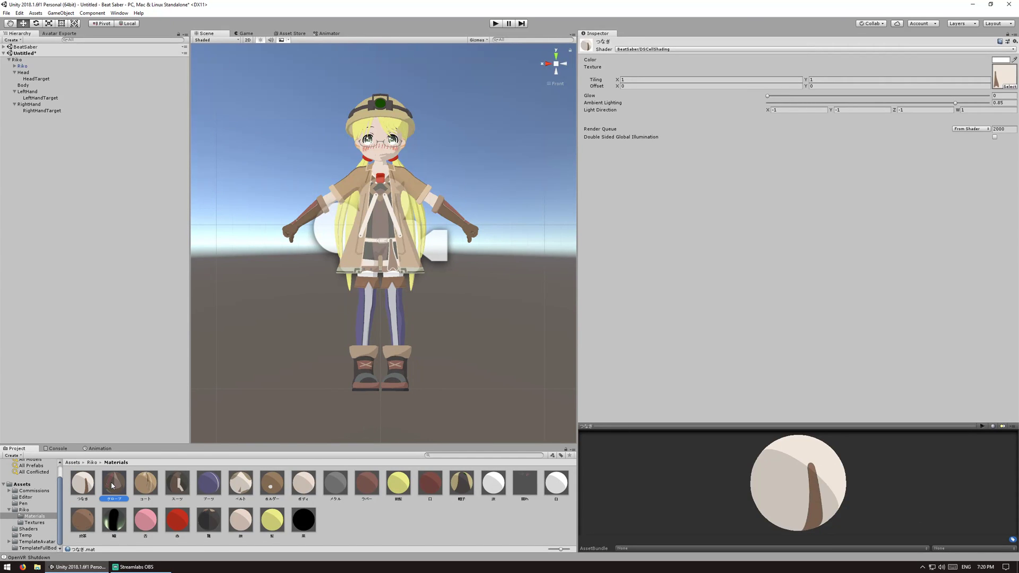
click(154, 487)
click(208, 484)
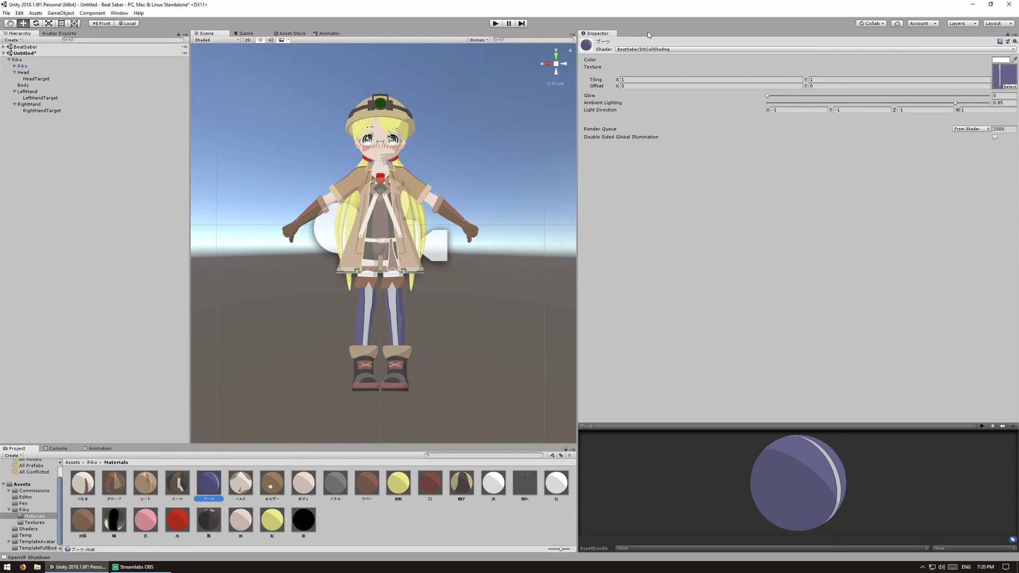
click(648, 50)
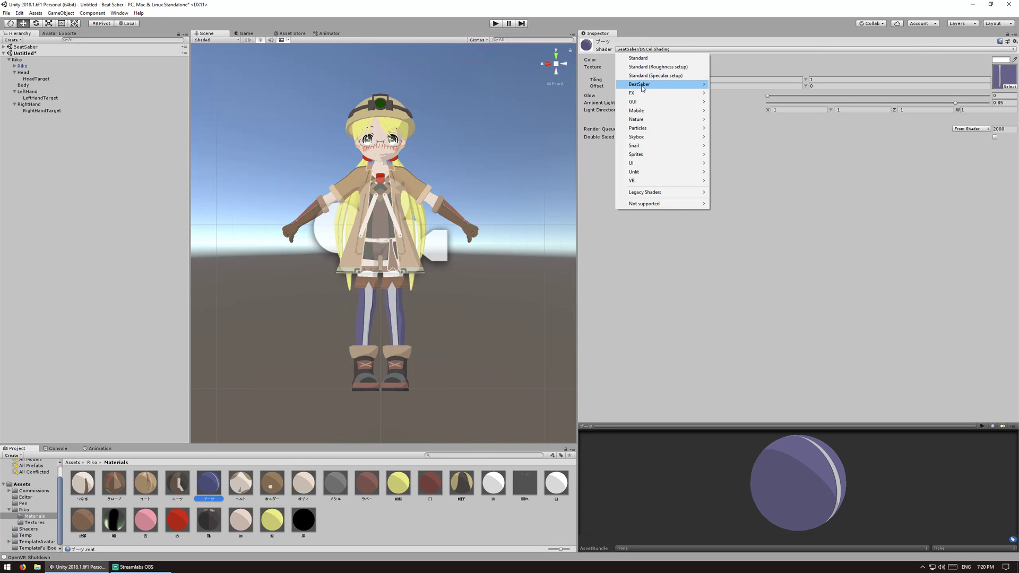
mouse_move(641, 86)
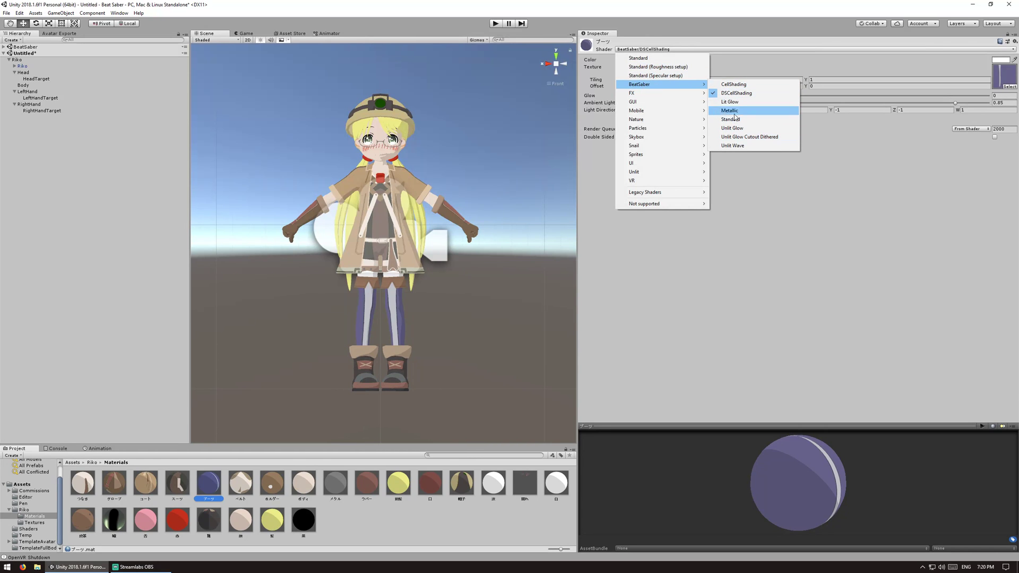
click(813, 289)
middle_drag(423, 319, 419, 299)
mouse_move(419, 299)
alt+mouse_down()
mouse_move(747, 310)
mouse_move(272, 303)
mouse_move(439, 302)
mouse_move(428, 302)
alt+mouse_up()
Export the avatar as Riko.avatar into Beat Saber's CustomAvatars folder and decline to save the scene.
click(54, 33)
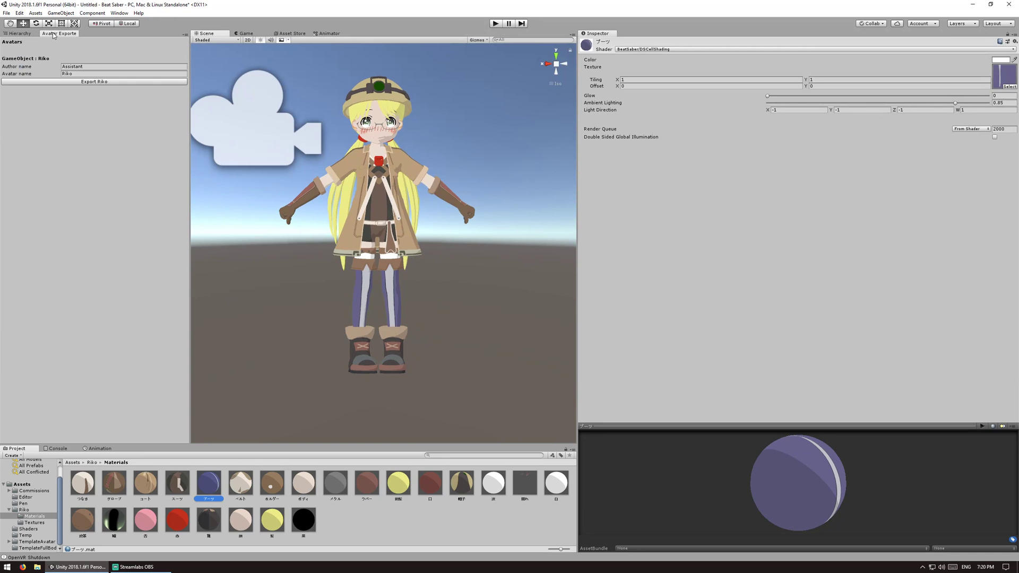
click(53, 82)
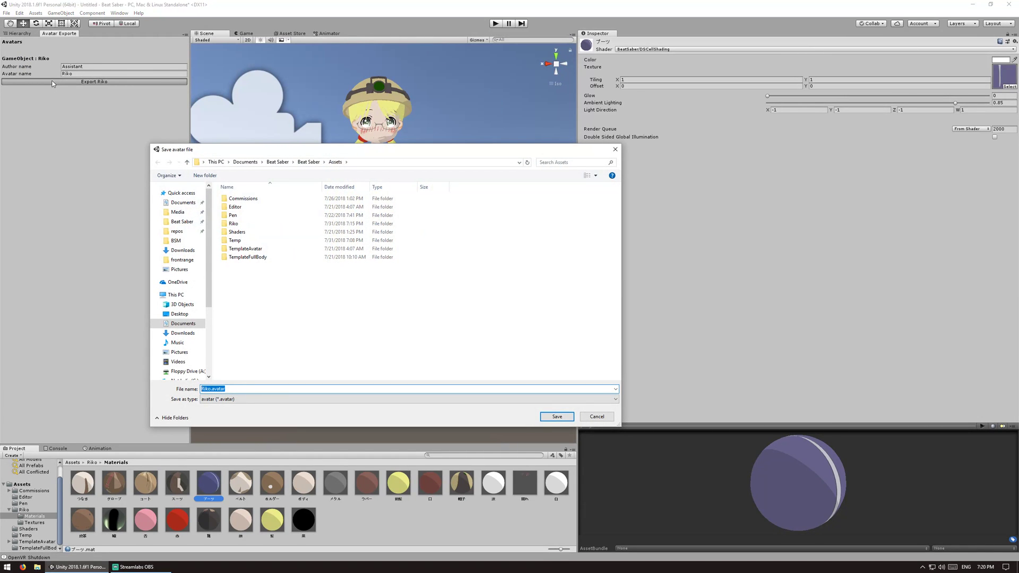
click(181, 222)
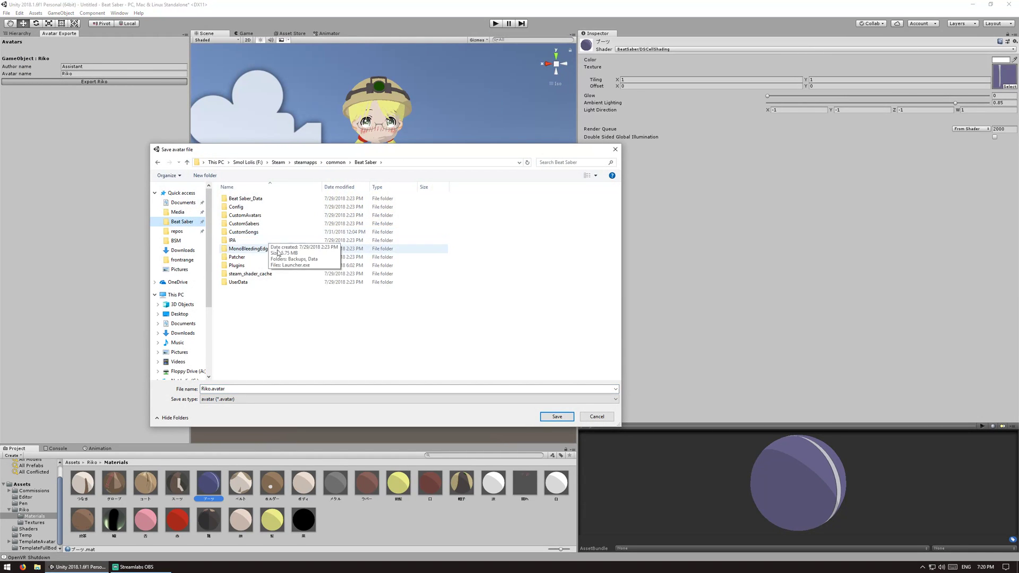
double_click(260, 216)
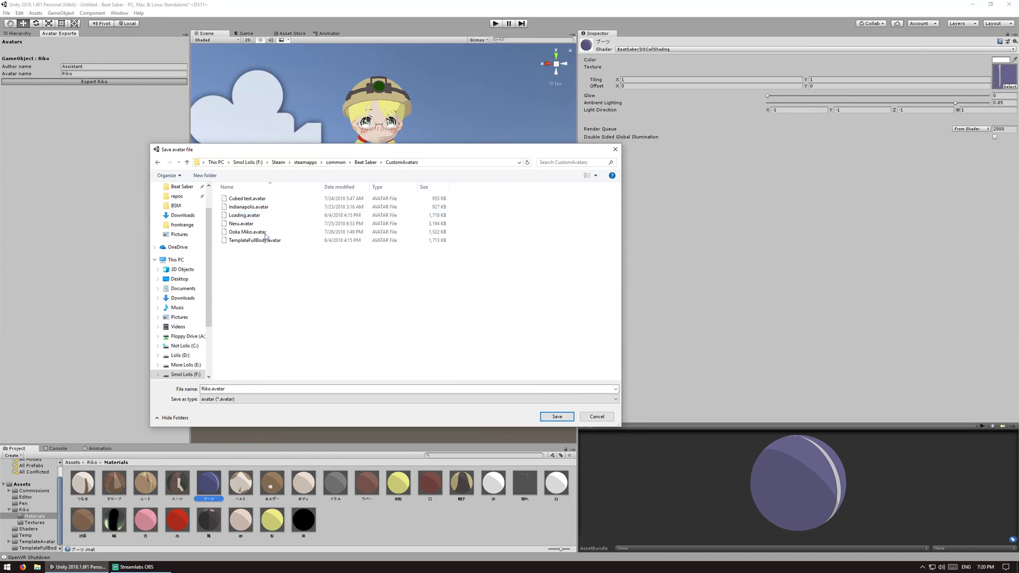
click(549, 416)
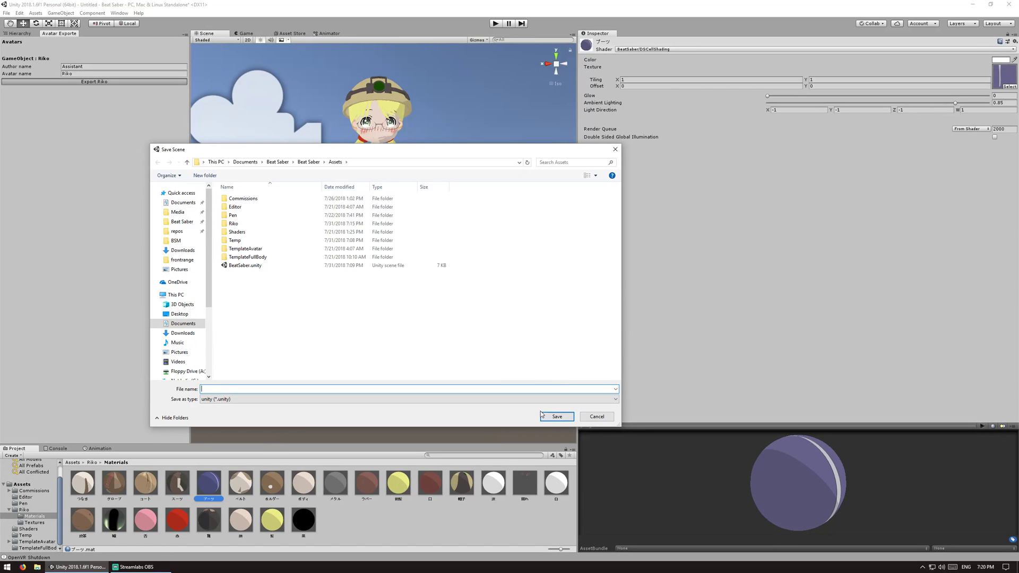
click(584, 418)
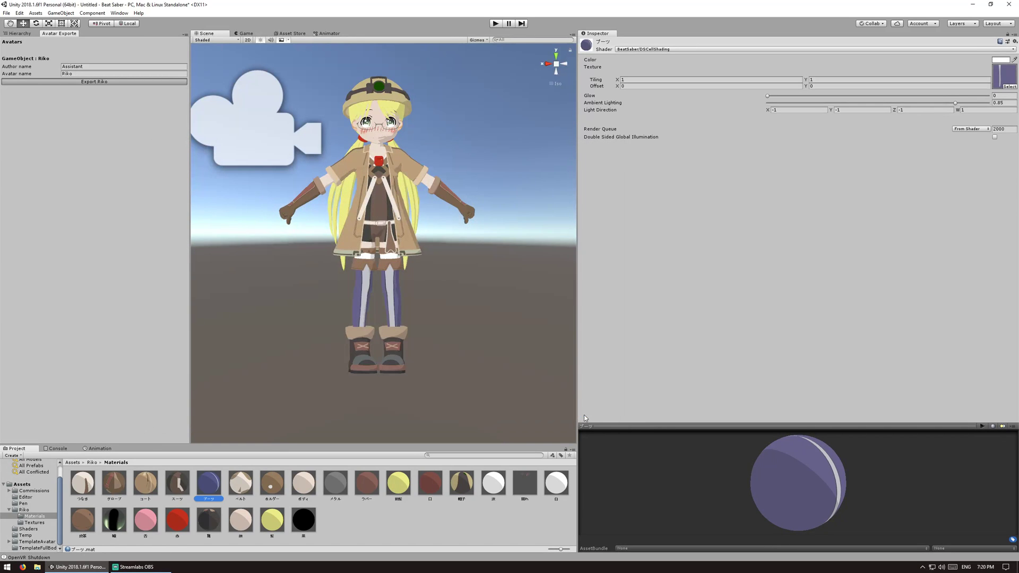